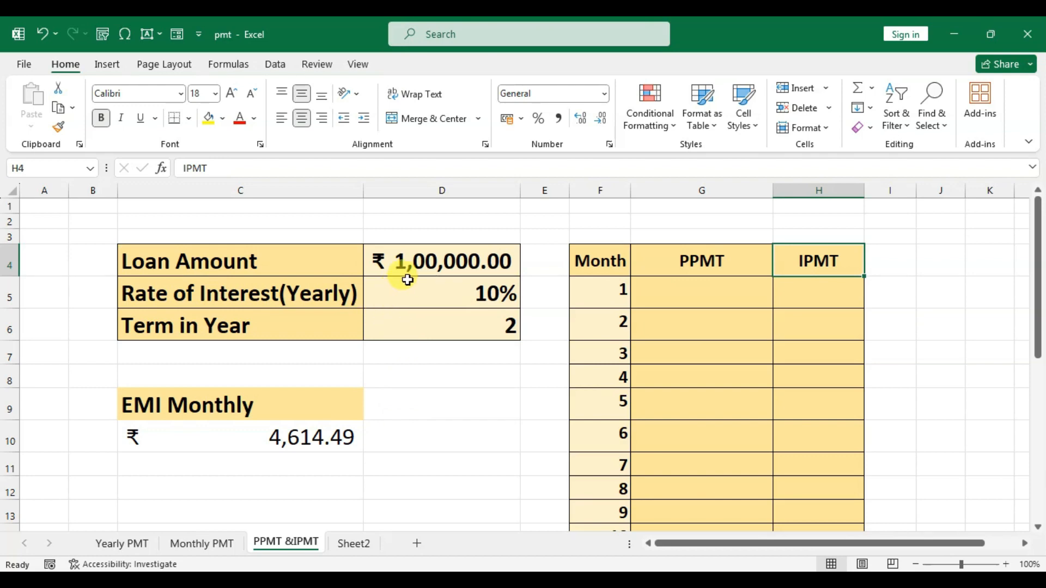
- Review the loan amount, yearly interest rate and term cells, and the monthly EMI formula in C10
left_click(416, 264)
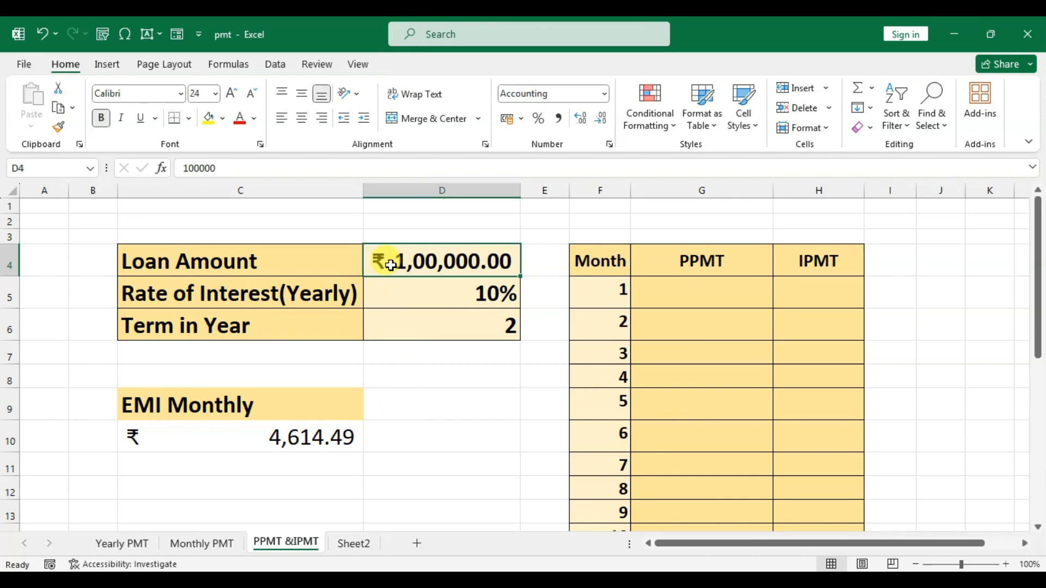
left_click(430, 298)
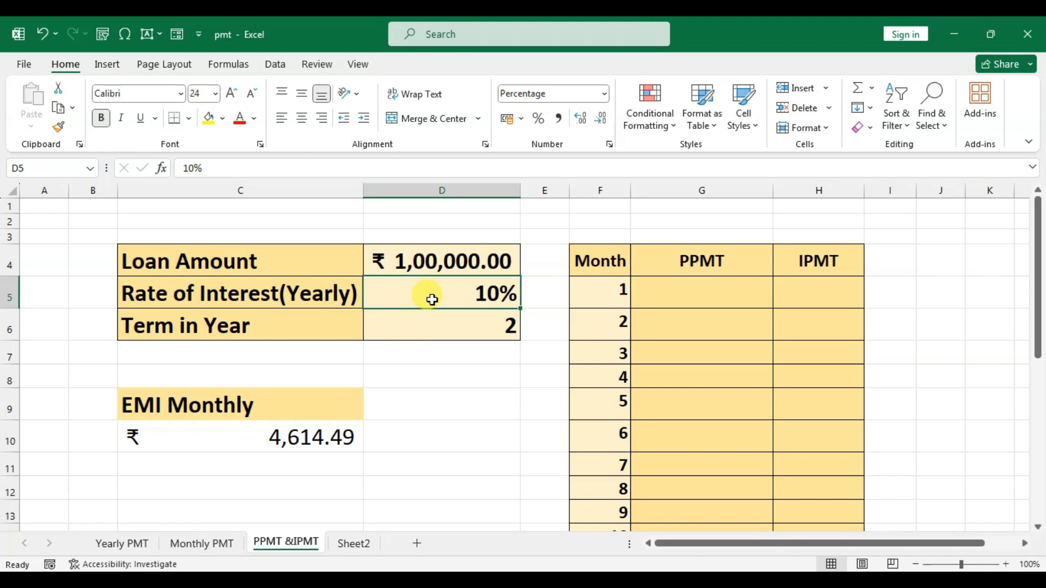
left_click(430, 327)
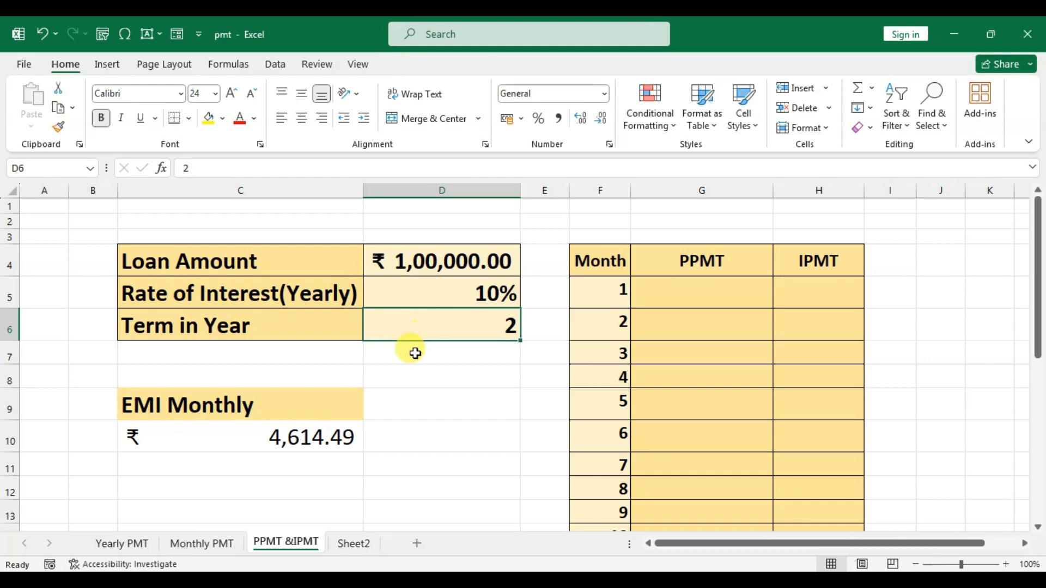
right_click(309, 446)
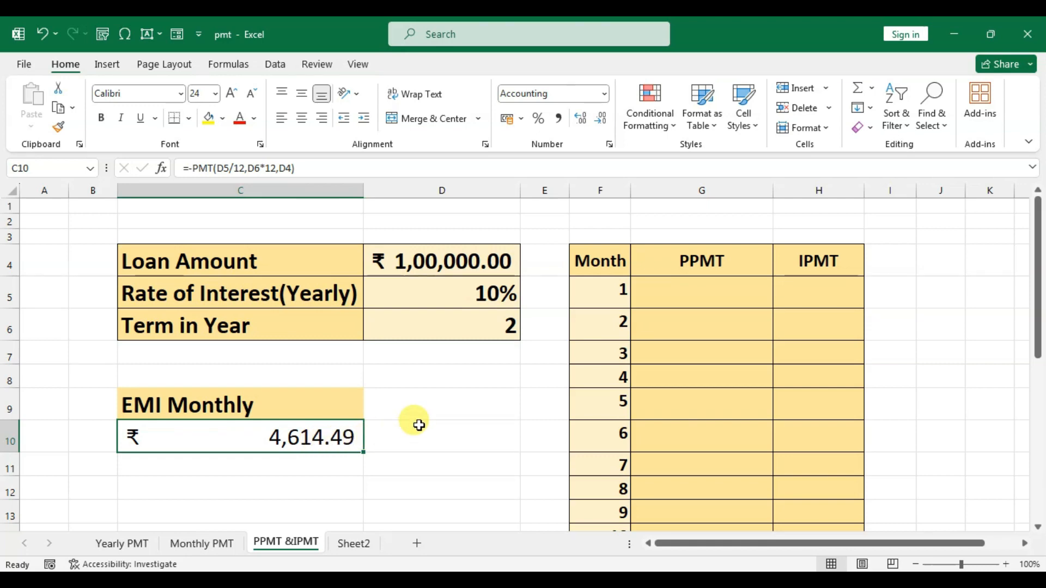
- Begin a PPMT formula in G5 for month 1, using D5/12 as the rate and F5 as the period
left_click(706, 292)
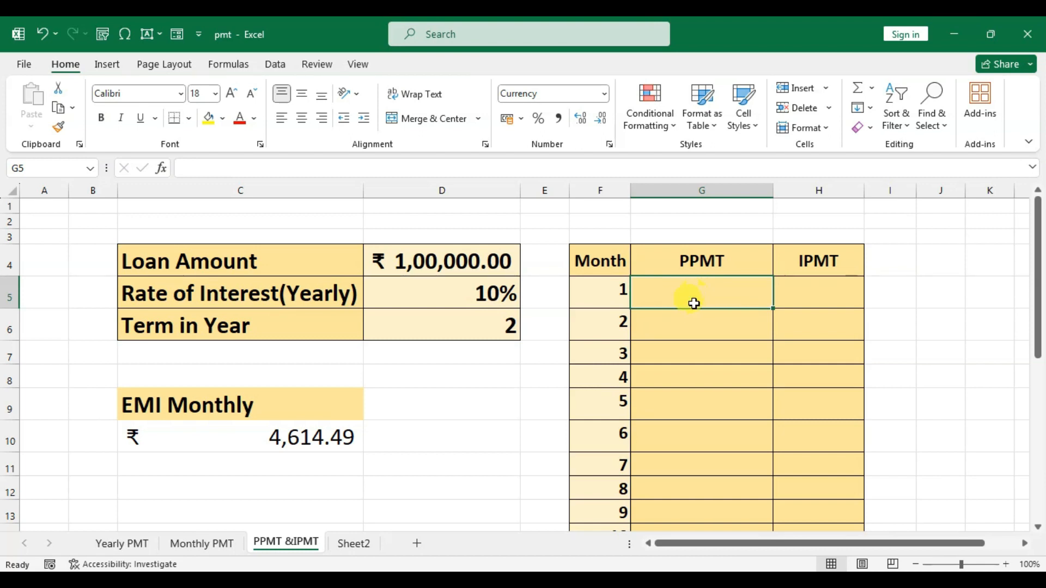
type("=PPMT")
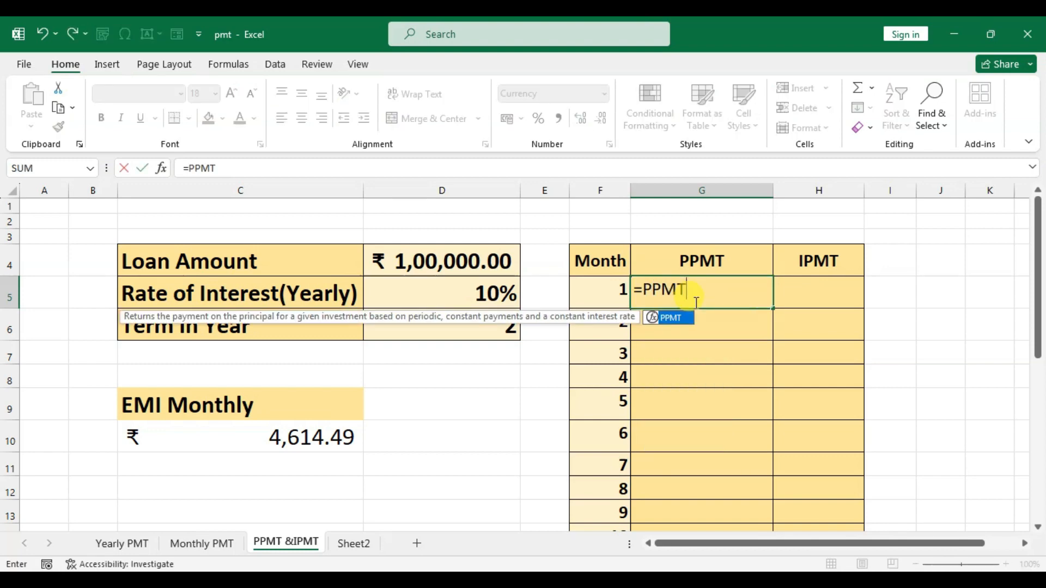
type("(")
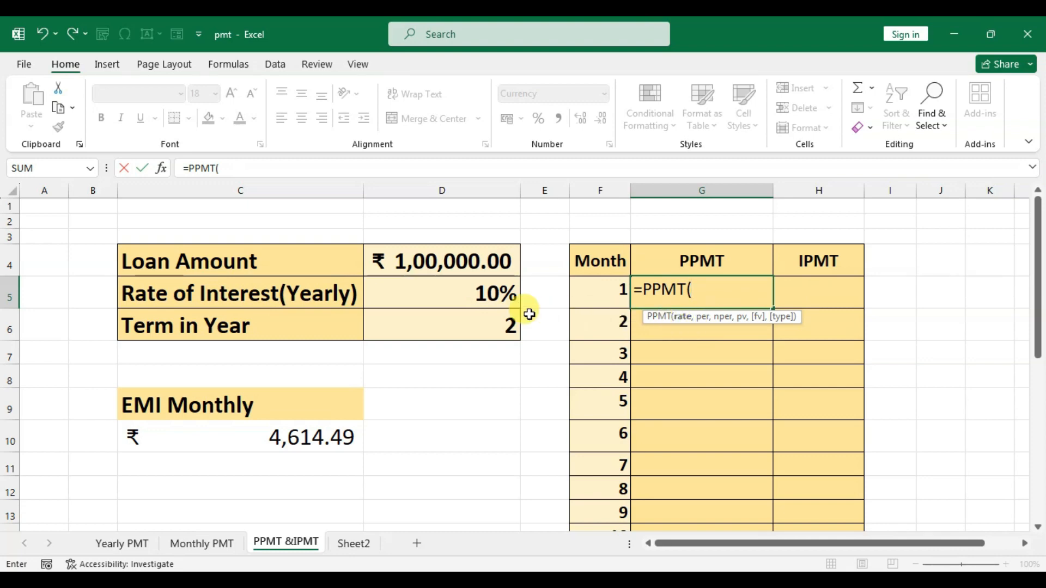
left_click(479, 296)
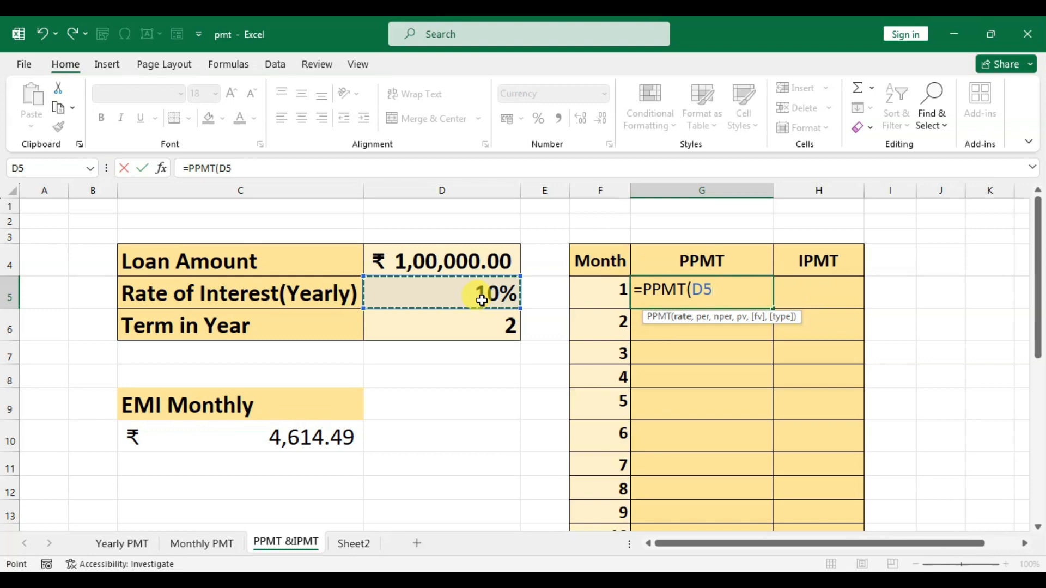
type("/12")
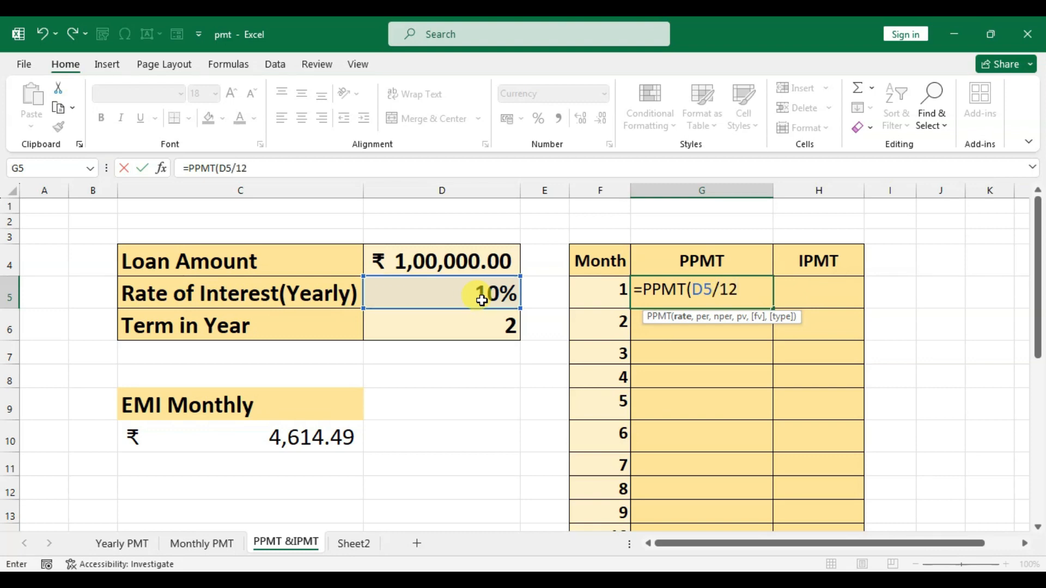
type(",")
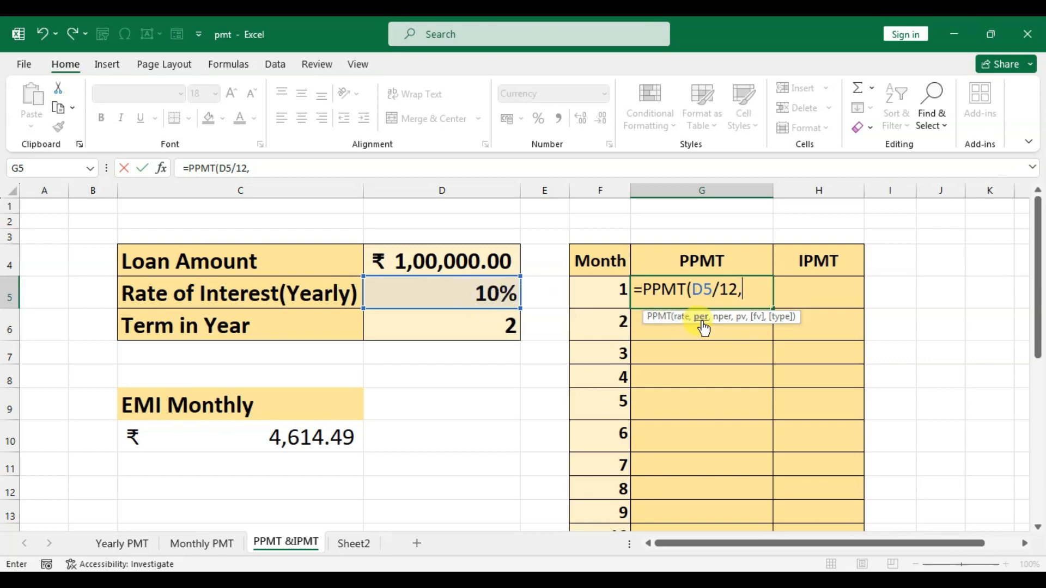
left_click(609, 292)
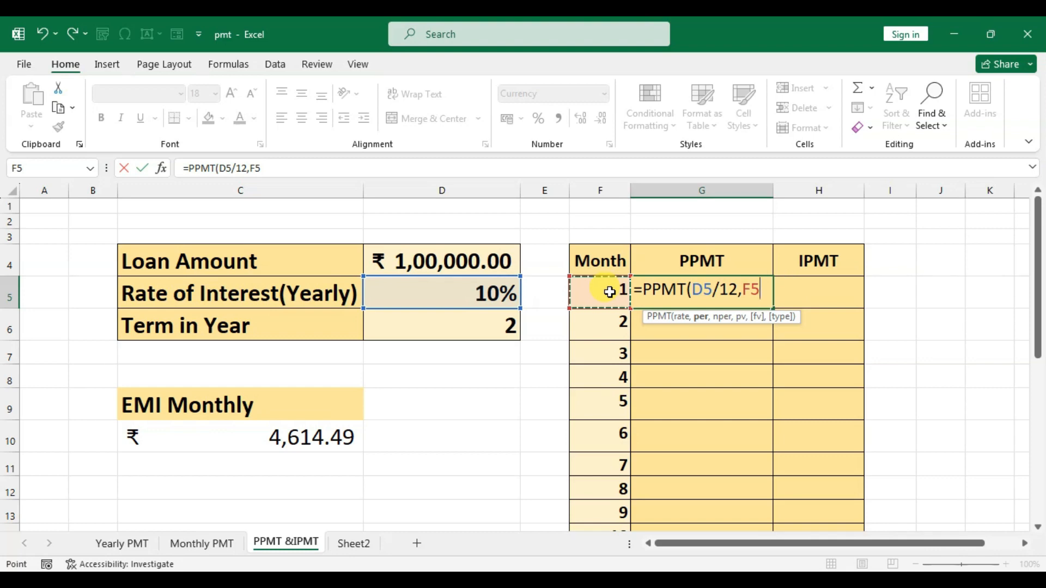
type(",")
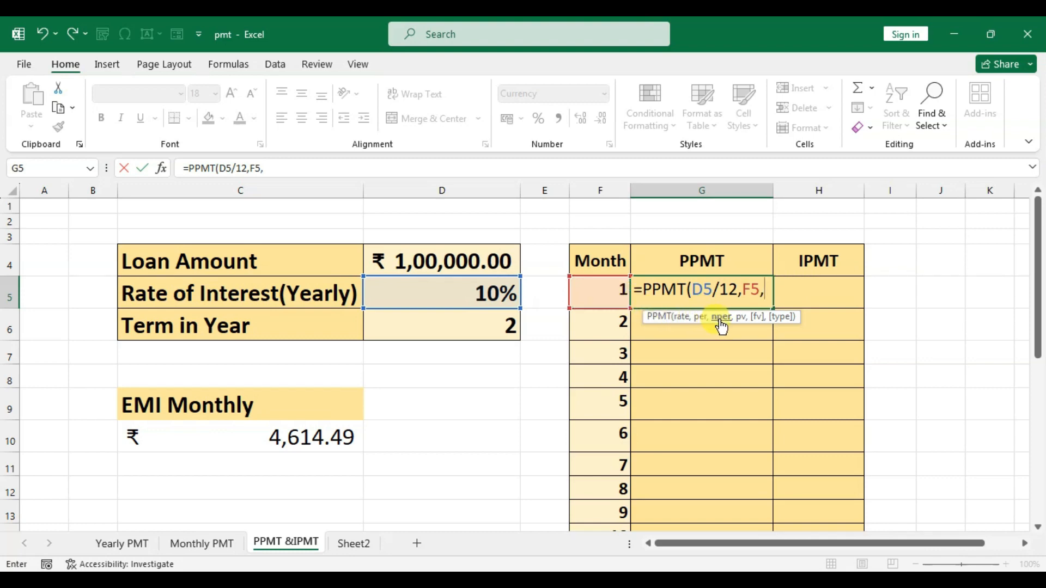
- Complete the PPMT formula in G5 with D6*12 as the number of periods and -D4 as the present value
left_click(475, 328)
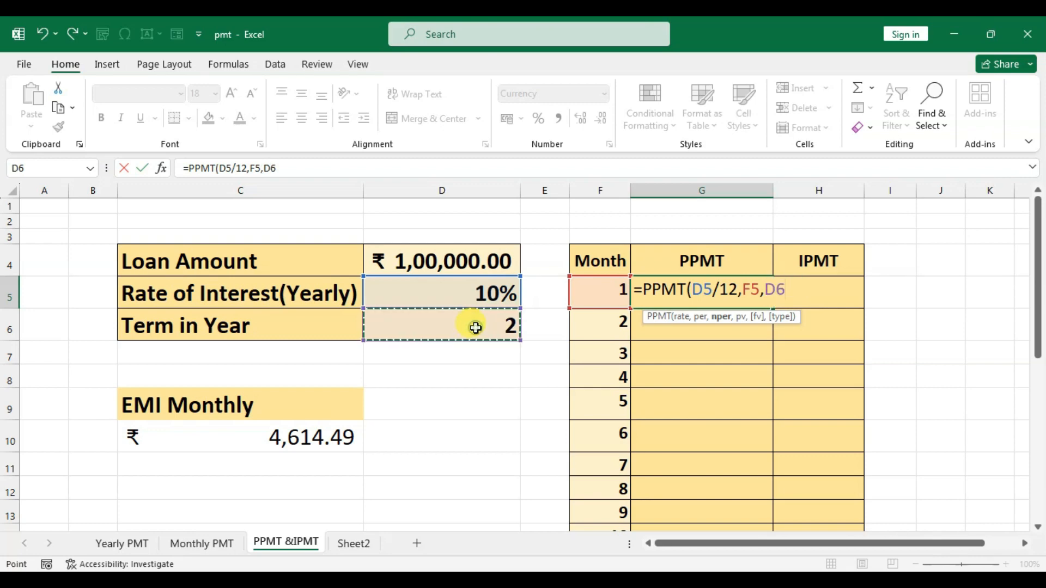
type("*12")
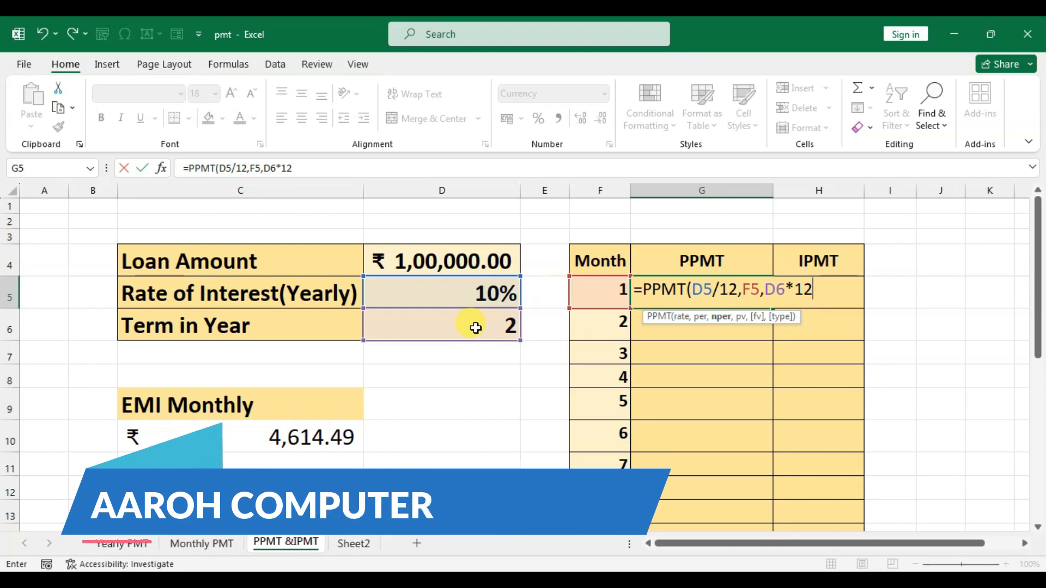
type(",")
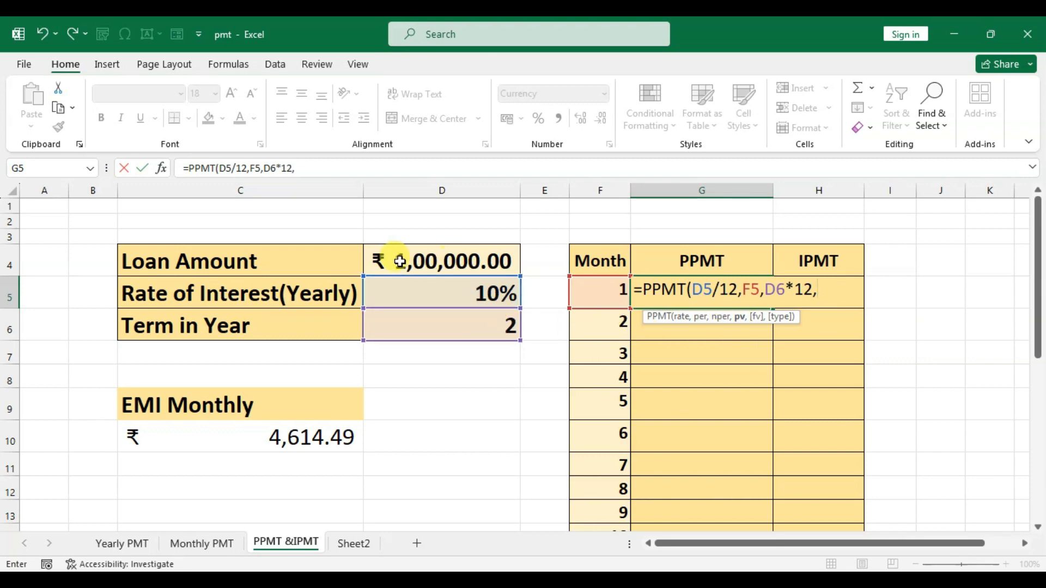
left_click(434, 264)
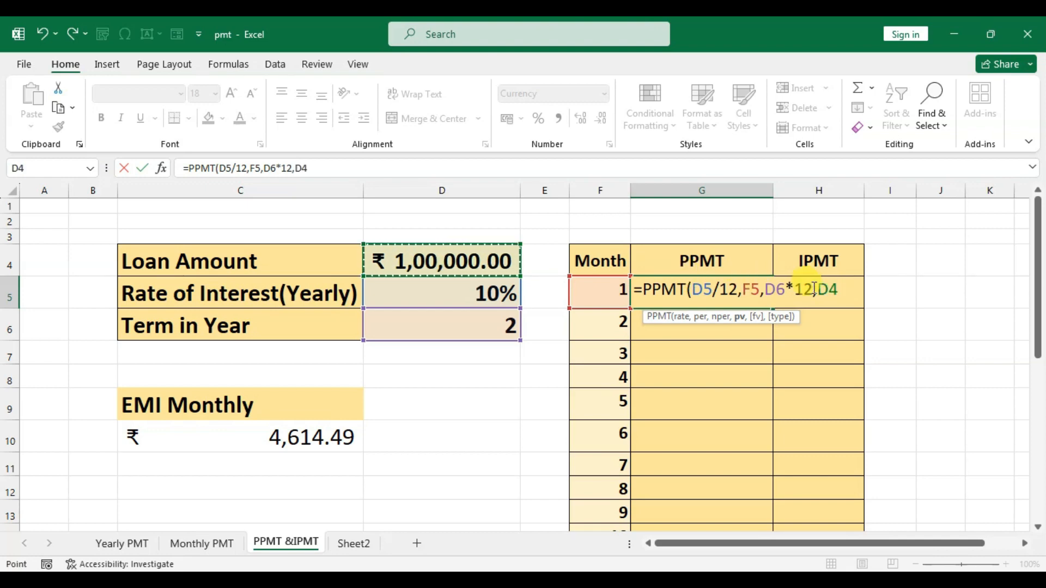
left_click(833, 293)
type("-")
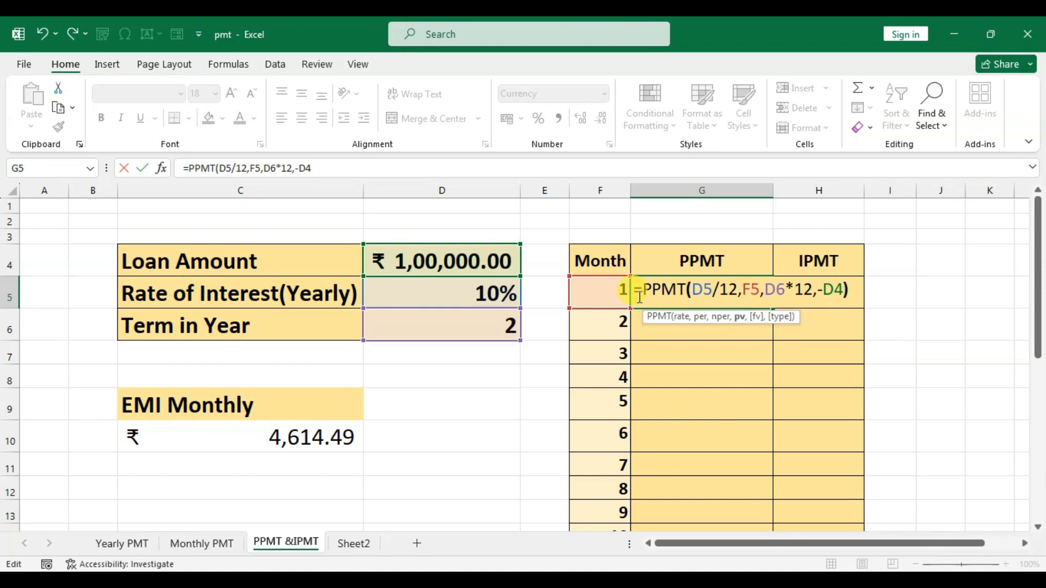
type(")")
key("Return")
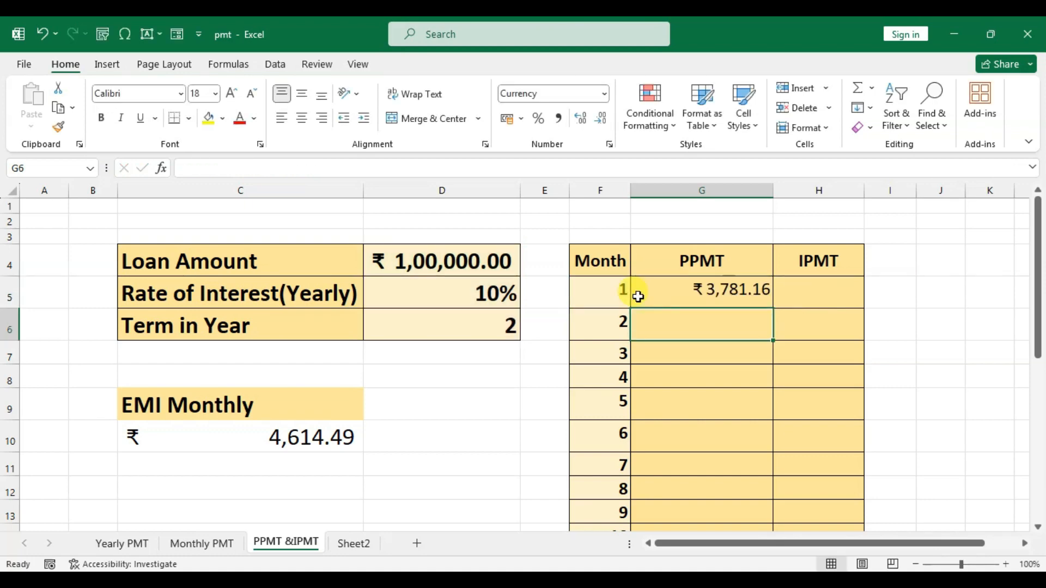
left_click(713, 291)
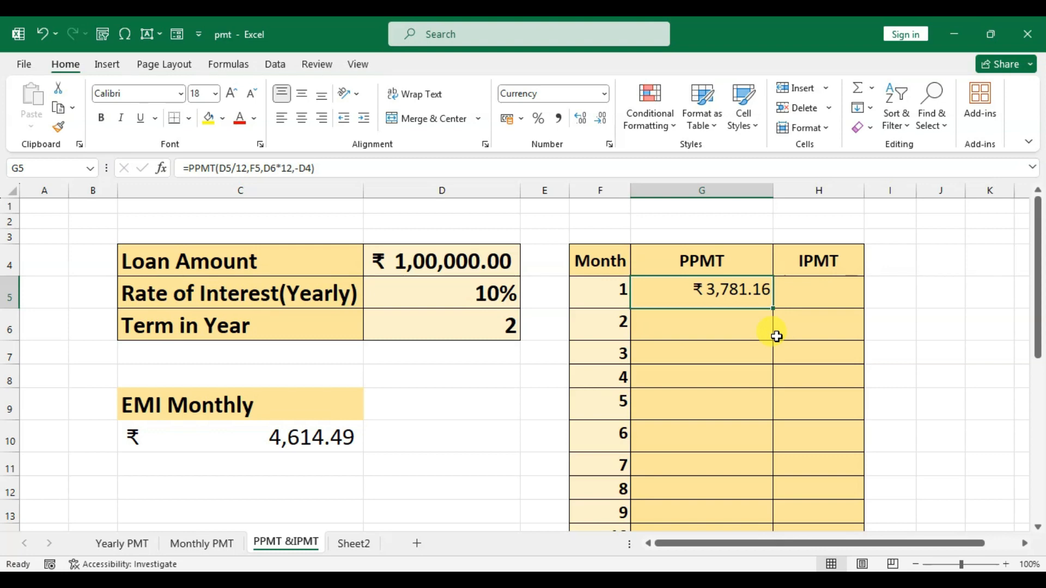
- Begin an IPMT formula in H5 for month 1, using D5/12 as the rate and F5 as the period
left_click(805, 294)
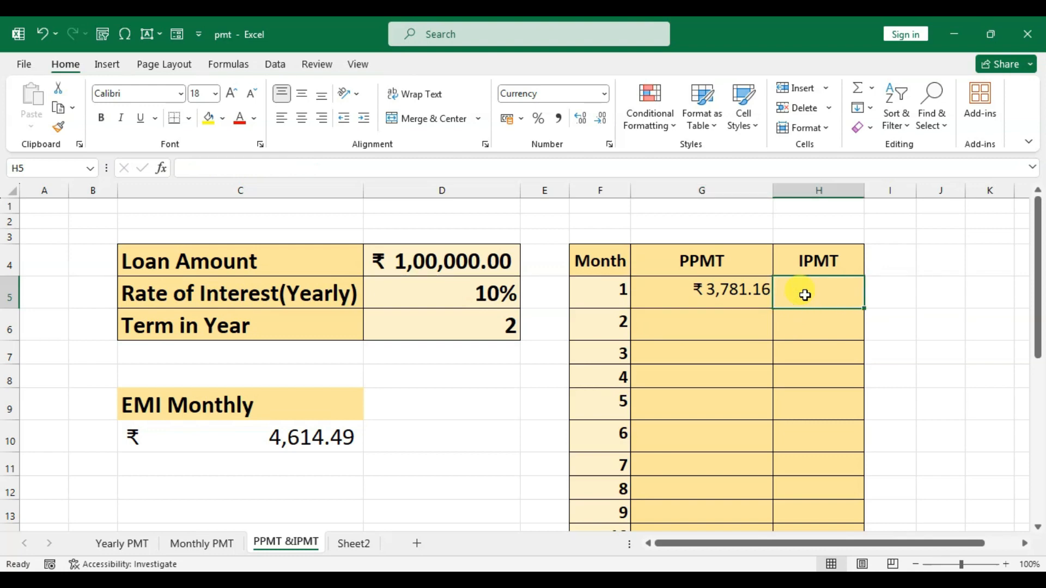
type("=IPMT")
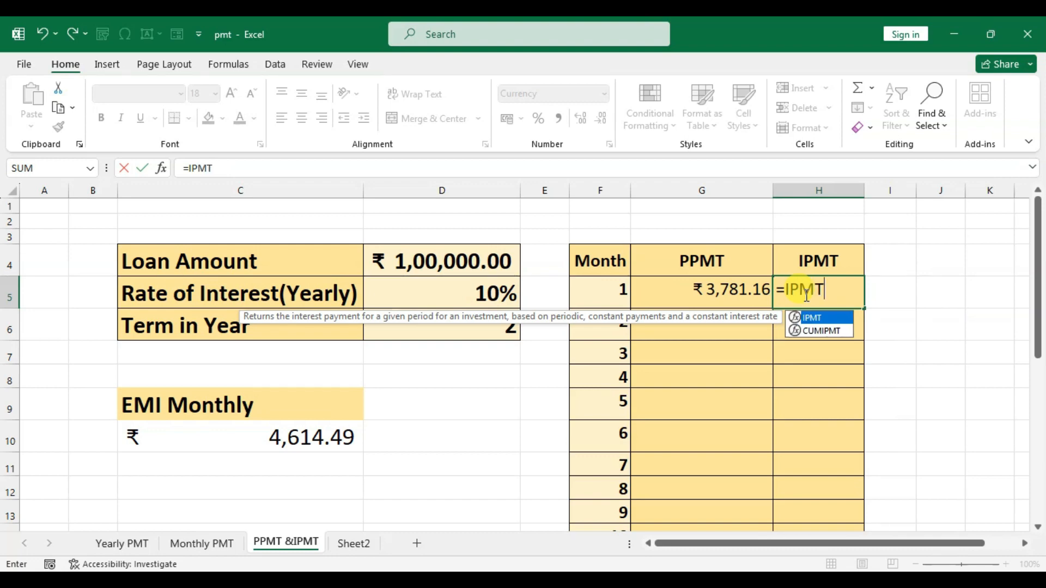
type("(")
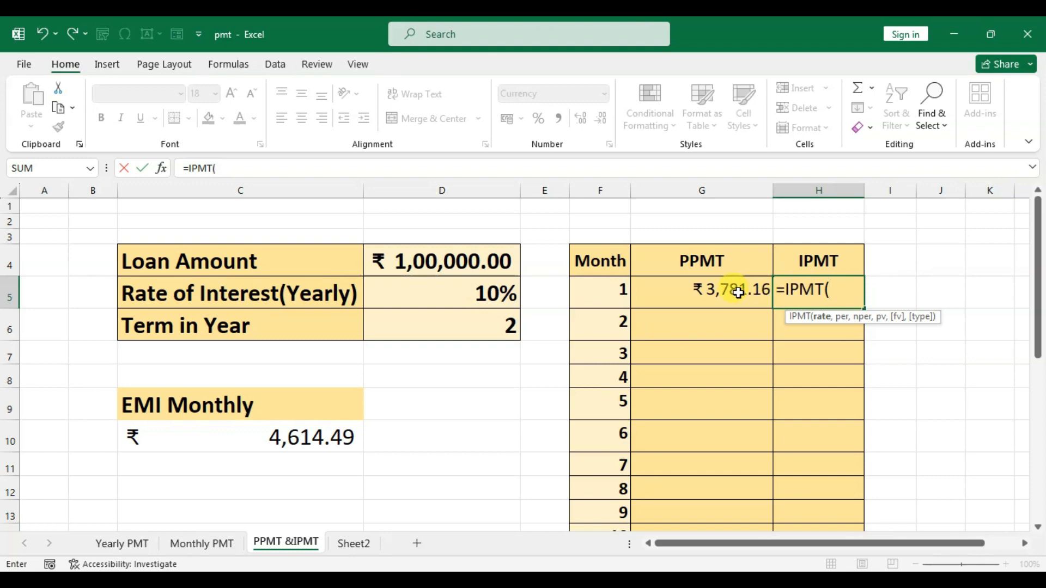
left_click(482, 299)
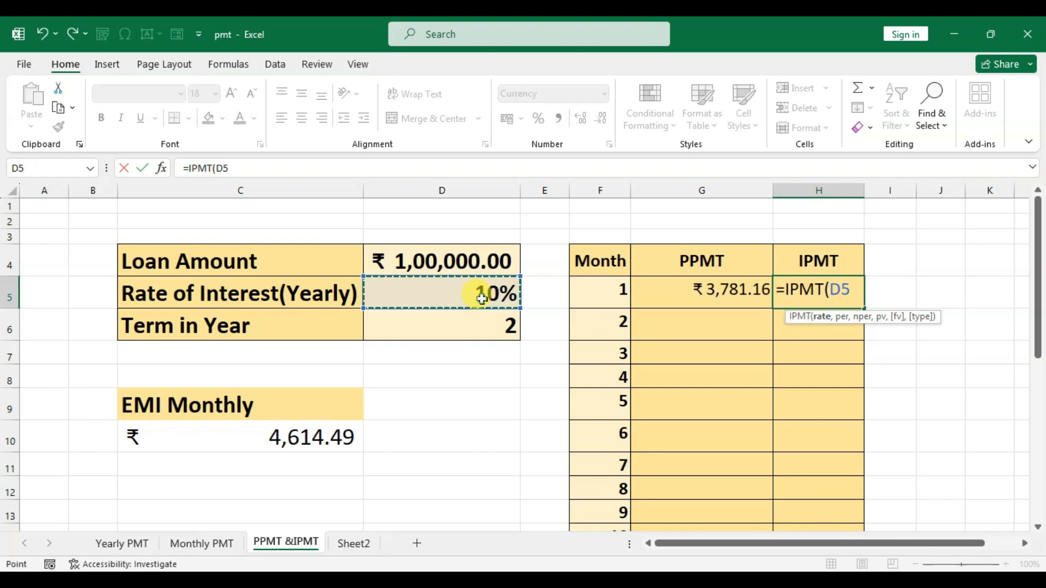
type("/1")
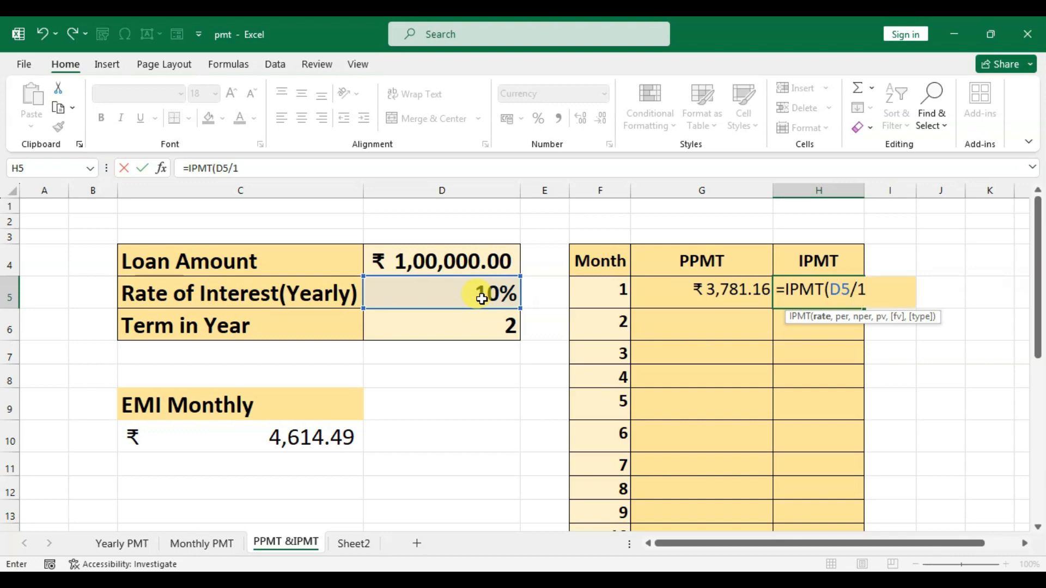
type("2,")
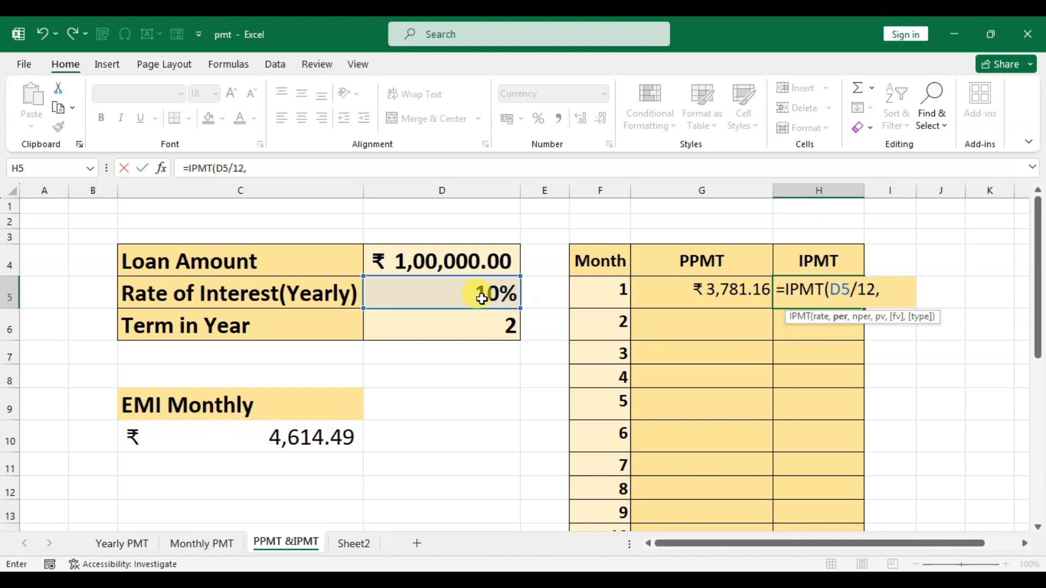
left_click(610, 297)
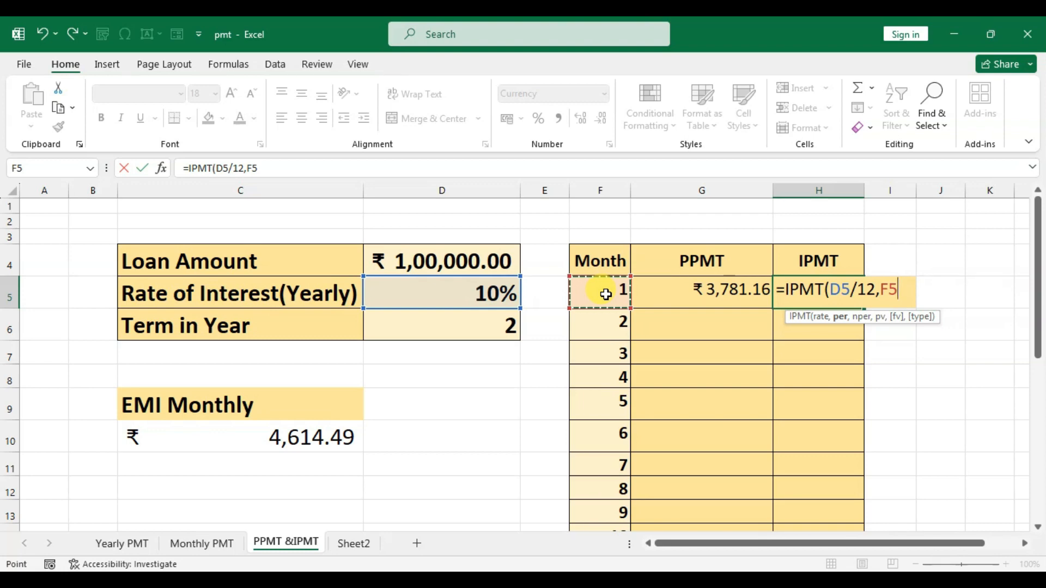
type(",")
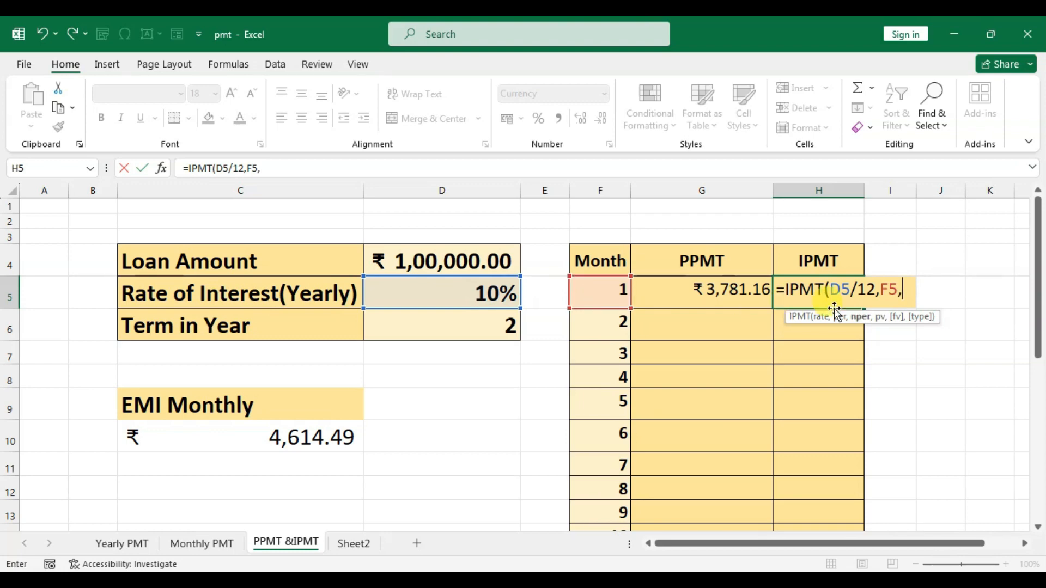
- Complete the IPMT formula in H5 with D6*12 as the number of periods and -D4 as the present value
left_click(501, 334)
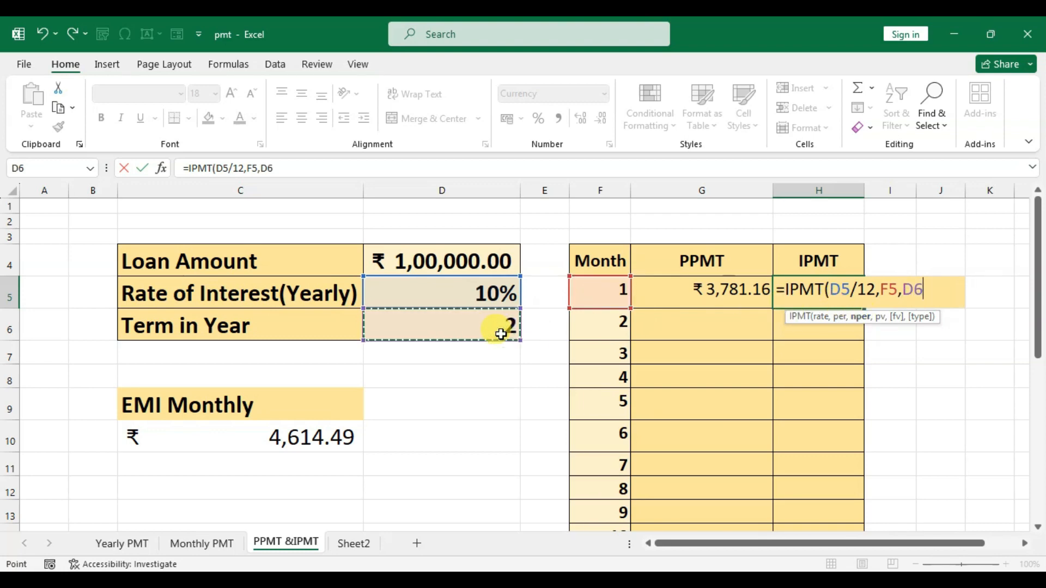
type("*")
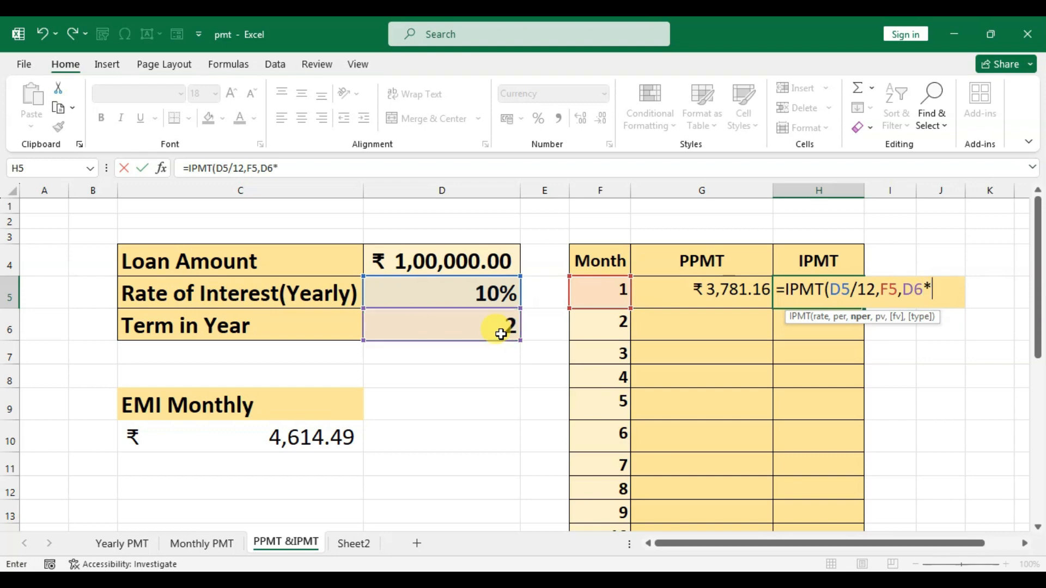
type("12,")
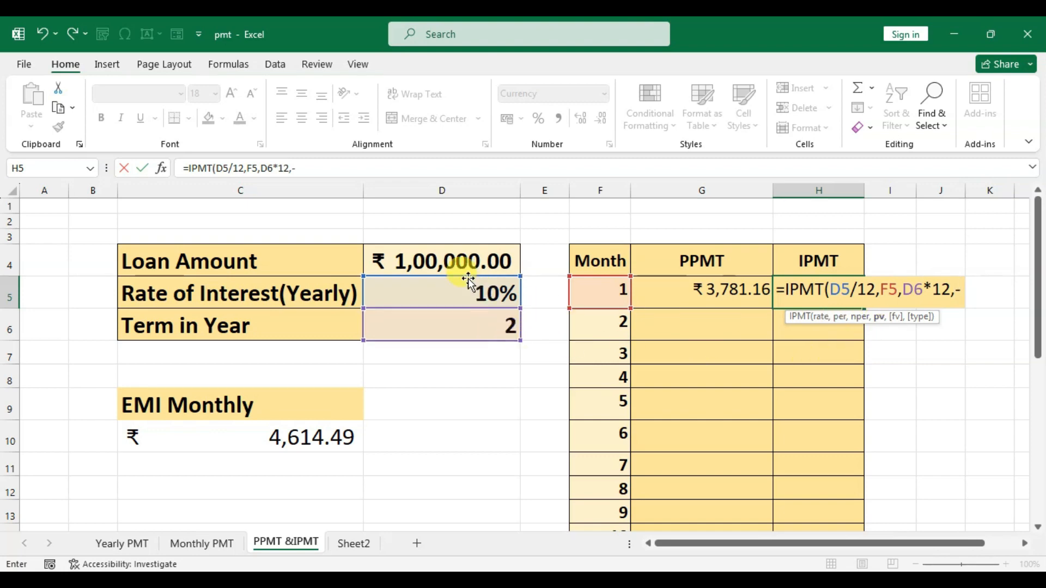
type("-")
left_click(442, 263)
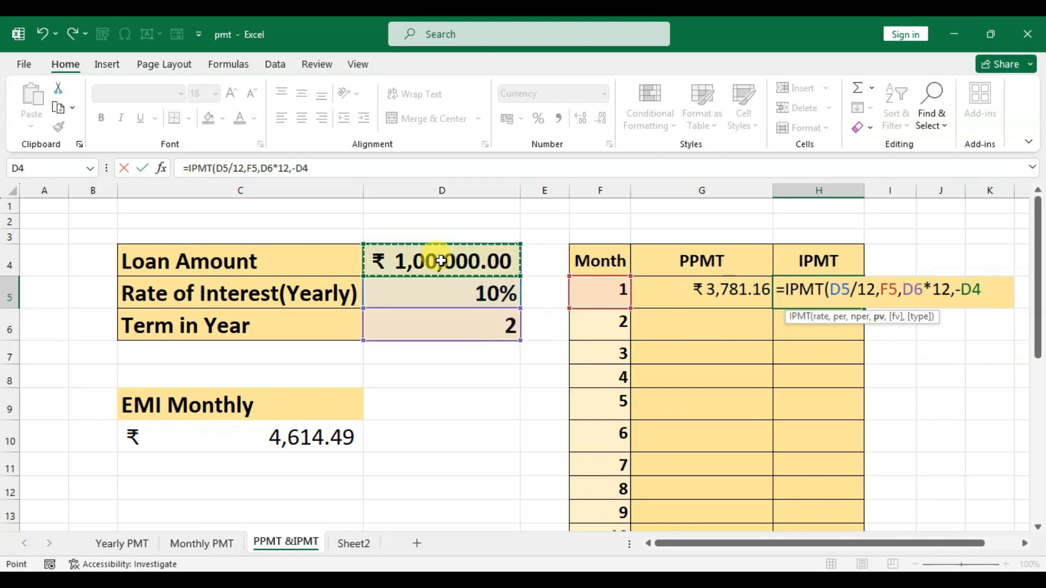
type(")")
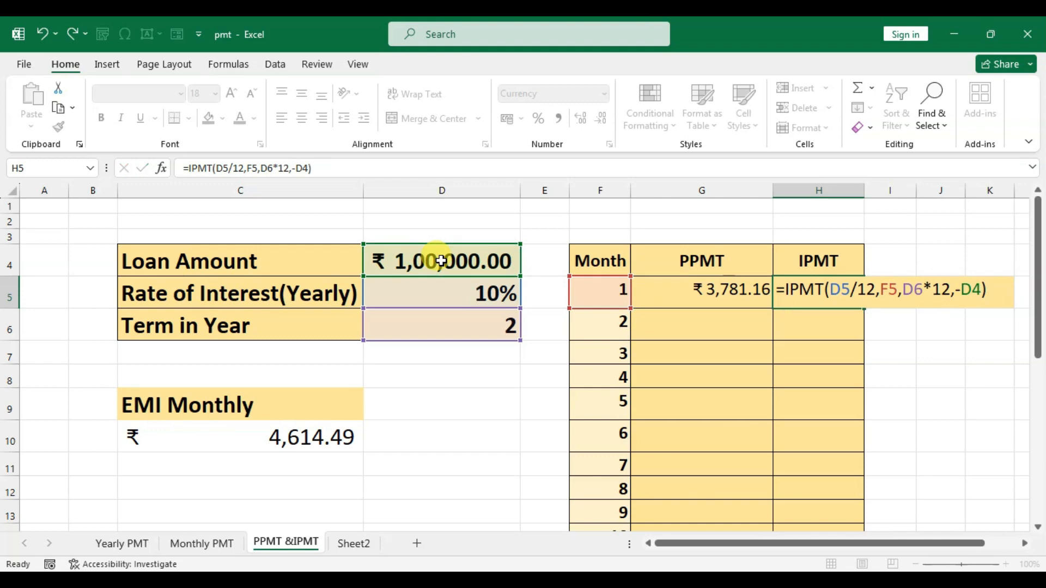
key("Return")
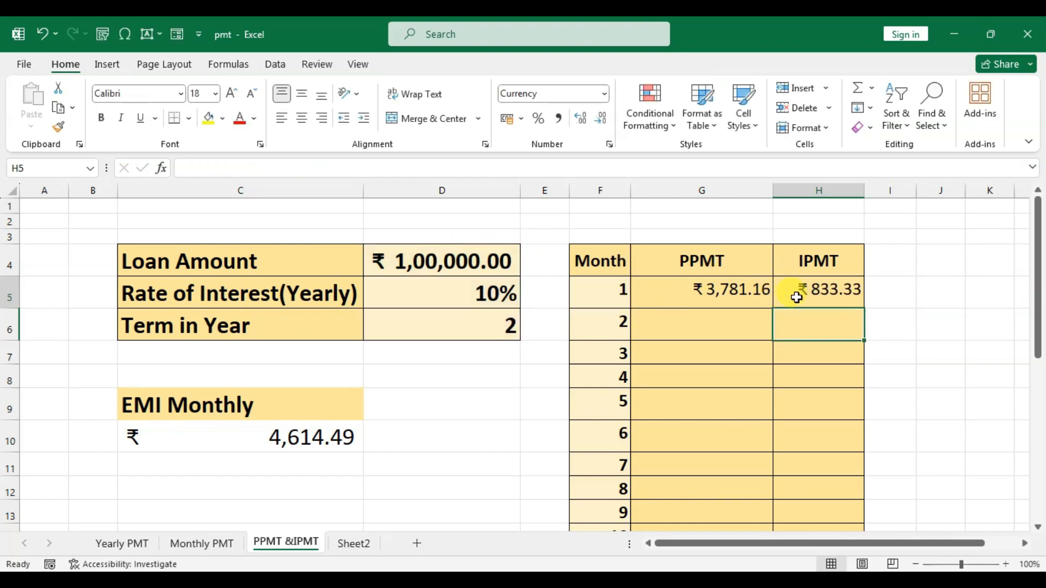
left_click(796, 296)
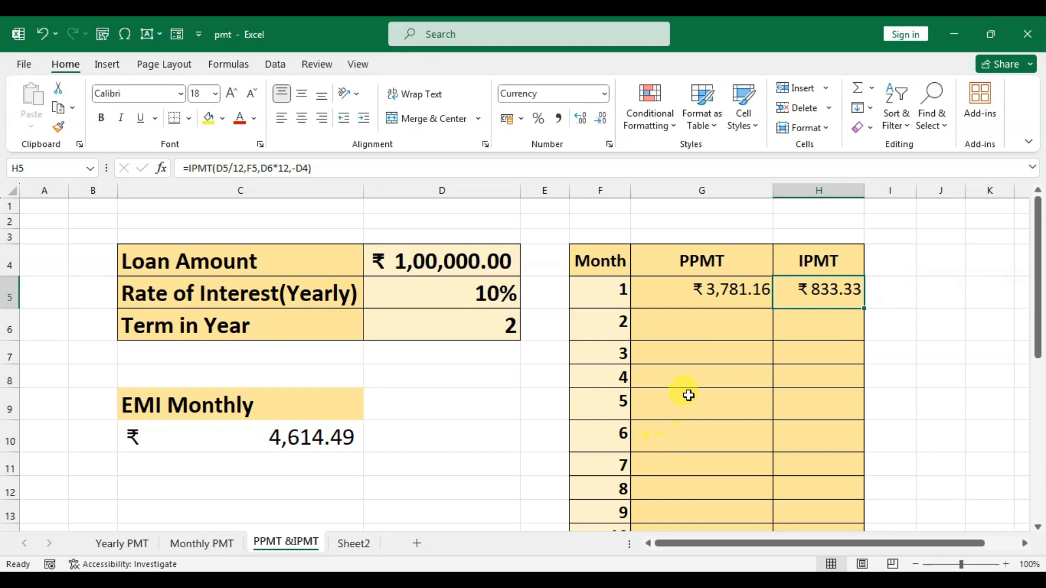
- Make the D5, D6 and D4 references absolute in G5's PPMT formula, leaving the F5 period reference relative
left_click(718, 296)
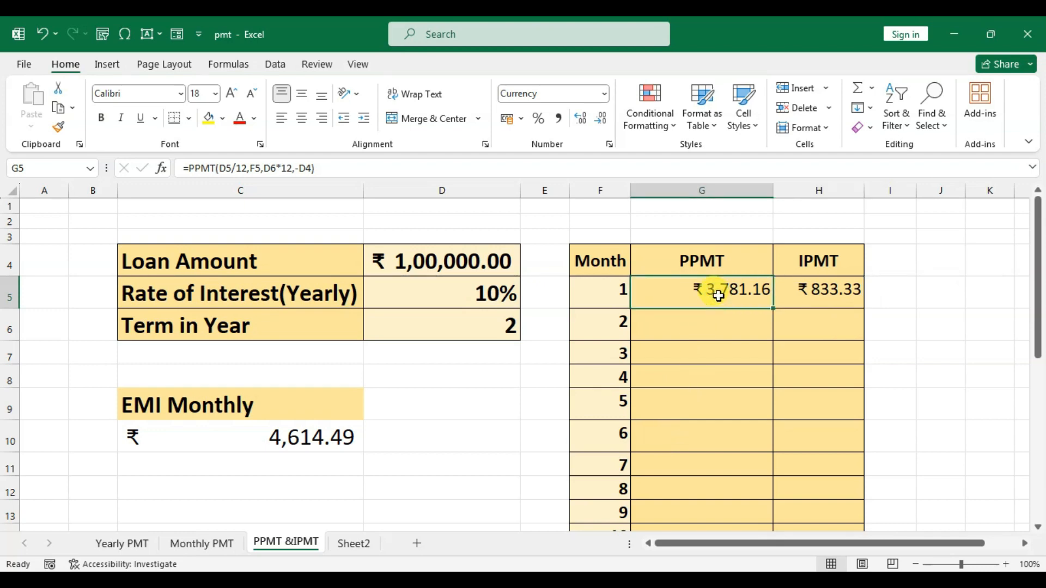
double_click(718, 296)
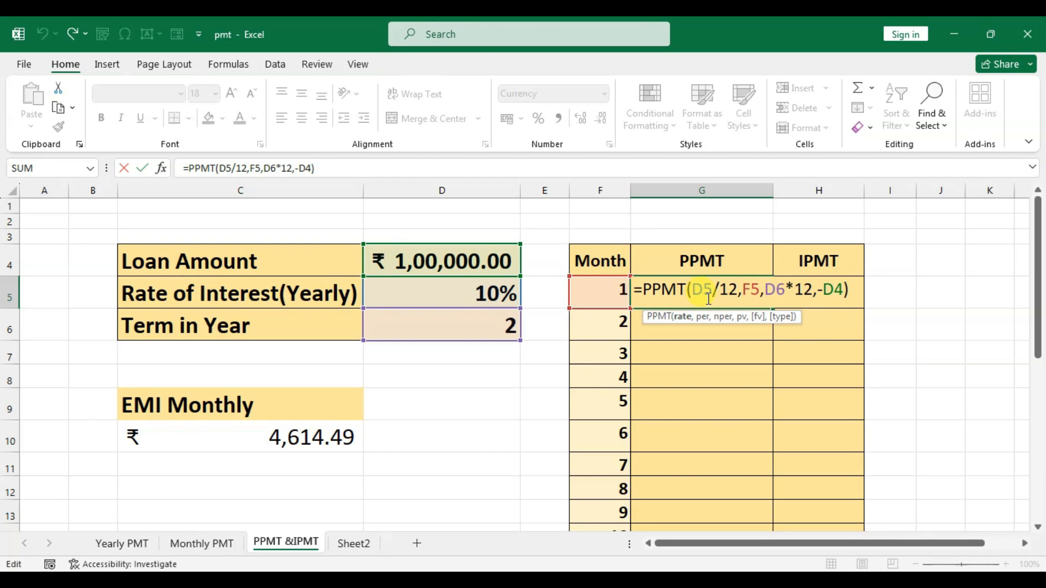
key("F4")
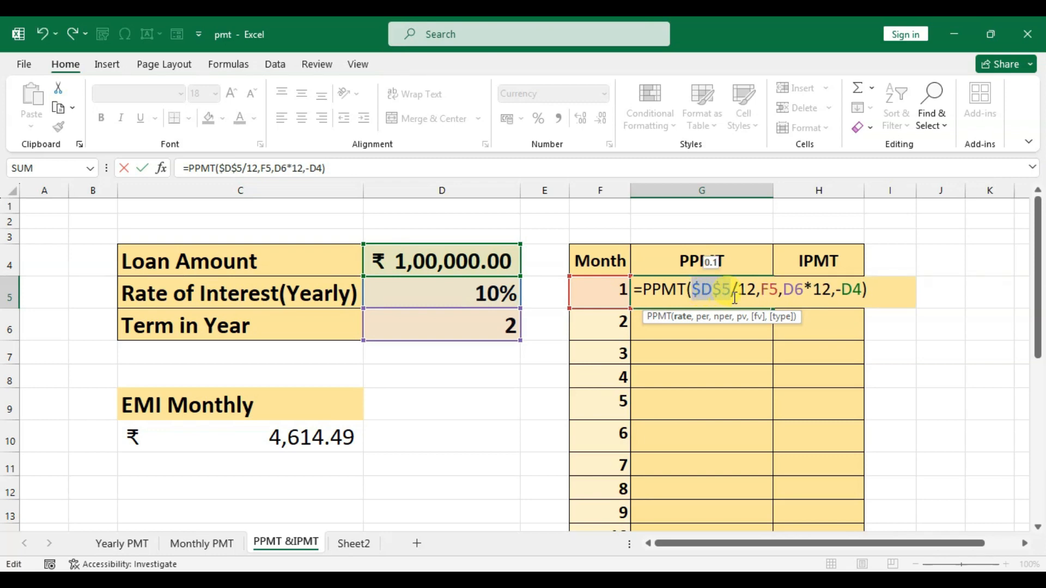
left_click(765, 289)
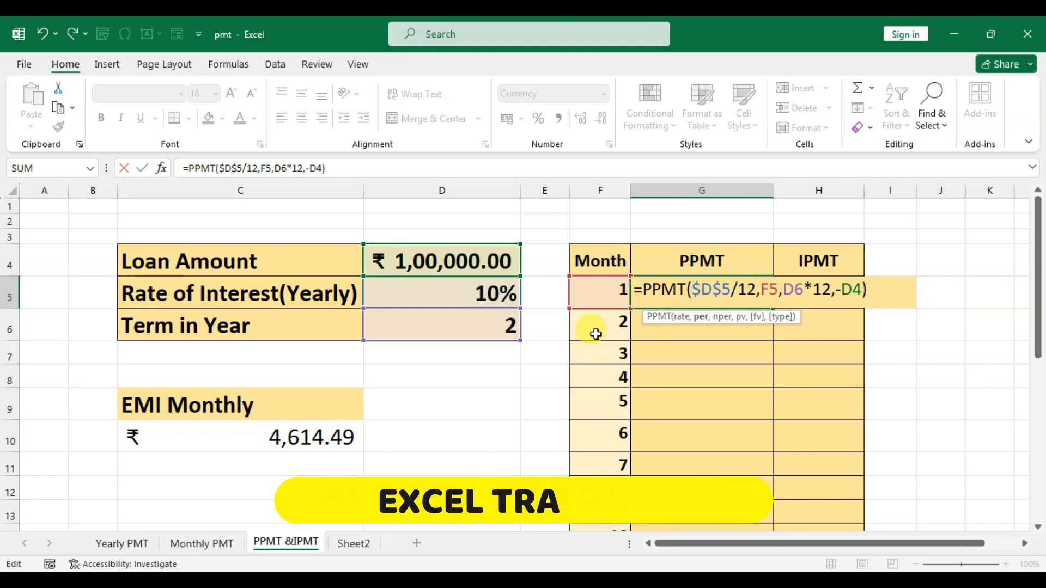
left_click(788, 291)
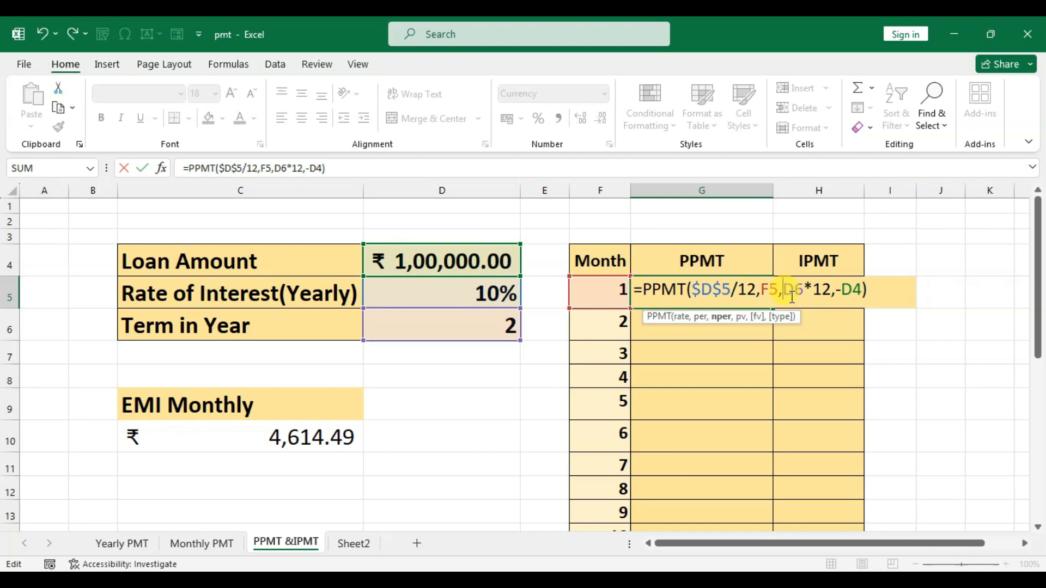
key("F4")
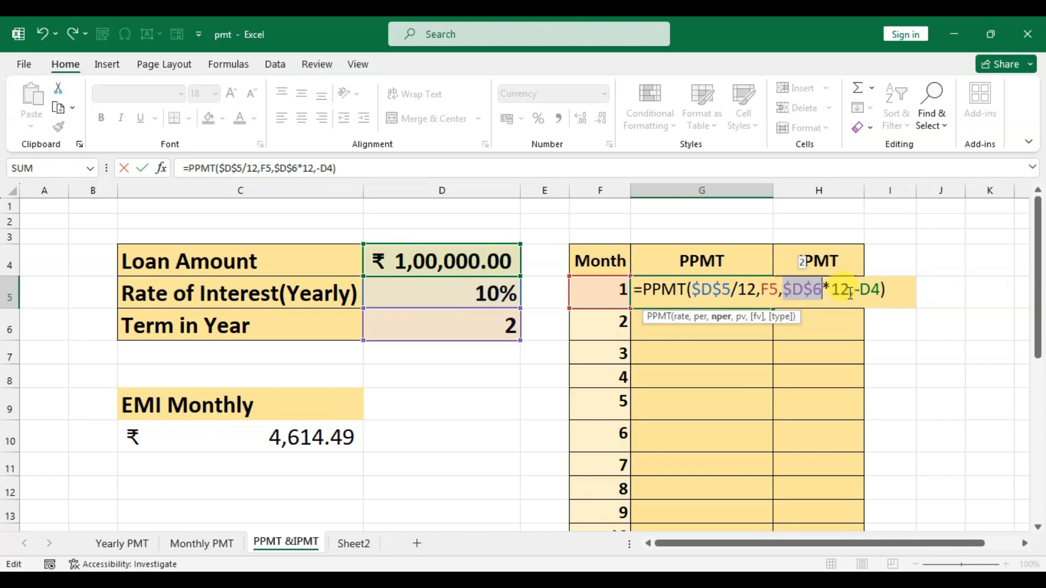
left_click(866, 288)
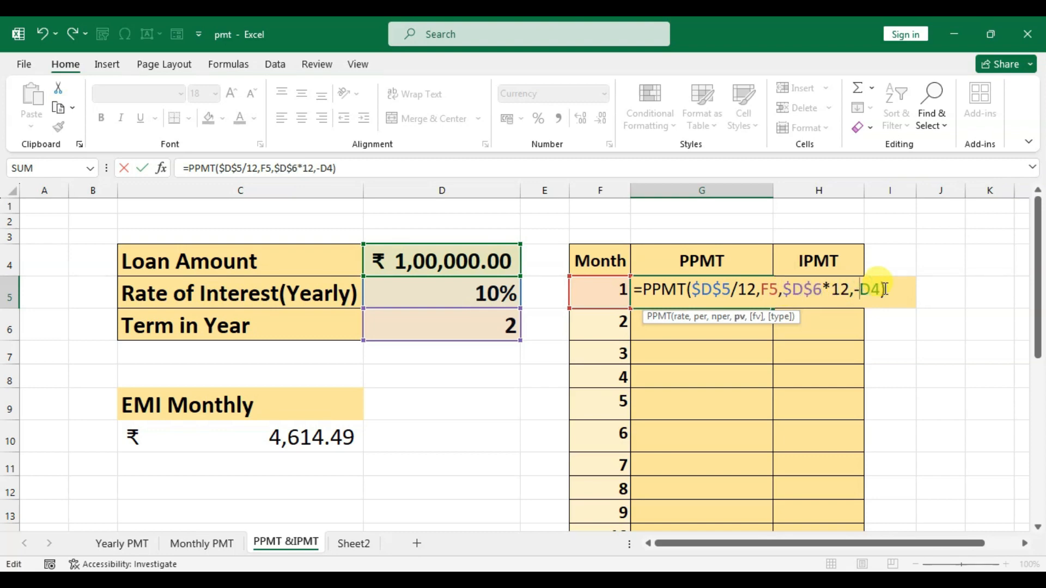
key("F4")
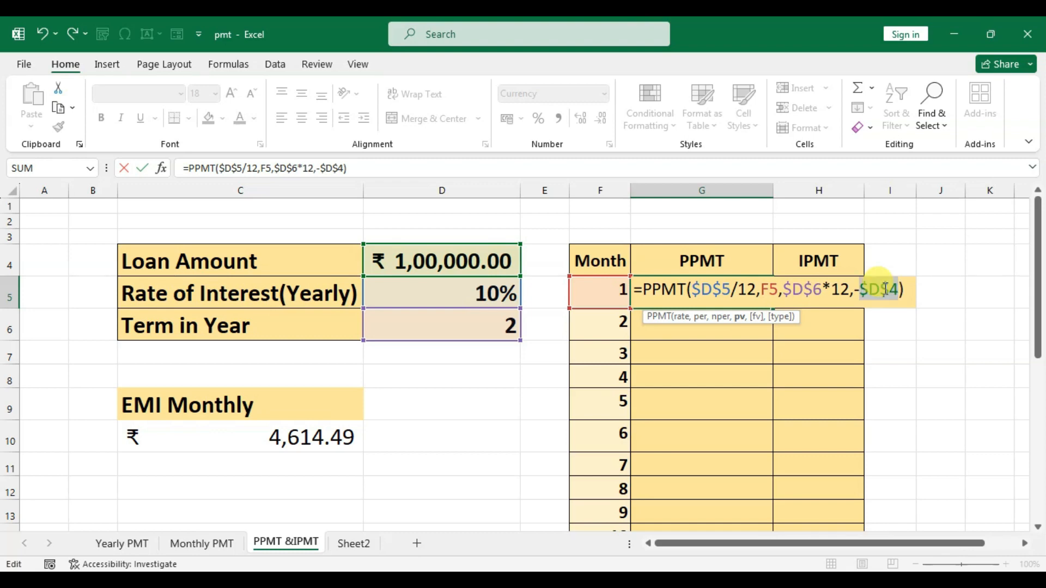
key("Return")
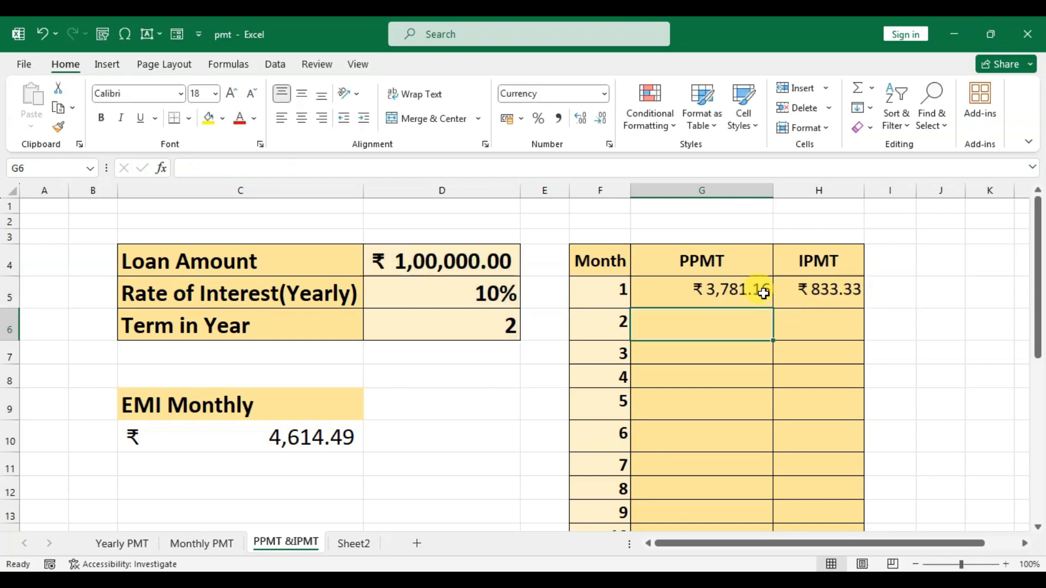
- Fill the PPMT formula from G5 down to month 24 and check the last cell, G28
left_click(760, 289)
double_click(774, 308)
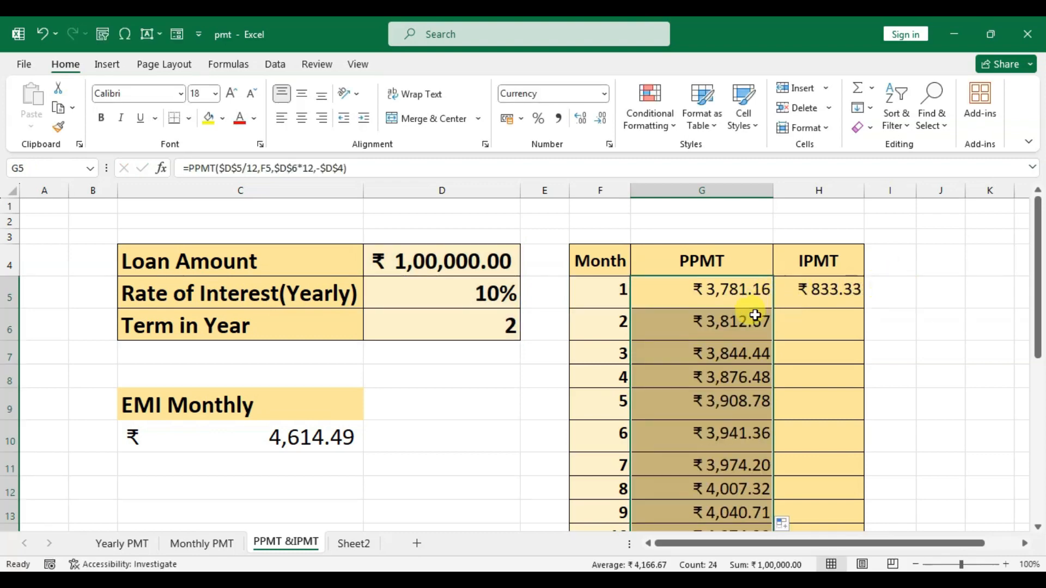
scroll(702, 310, "down", 5)
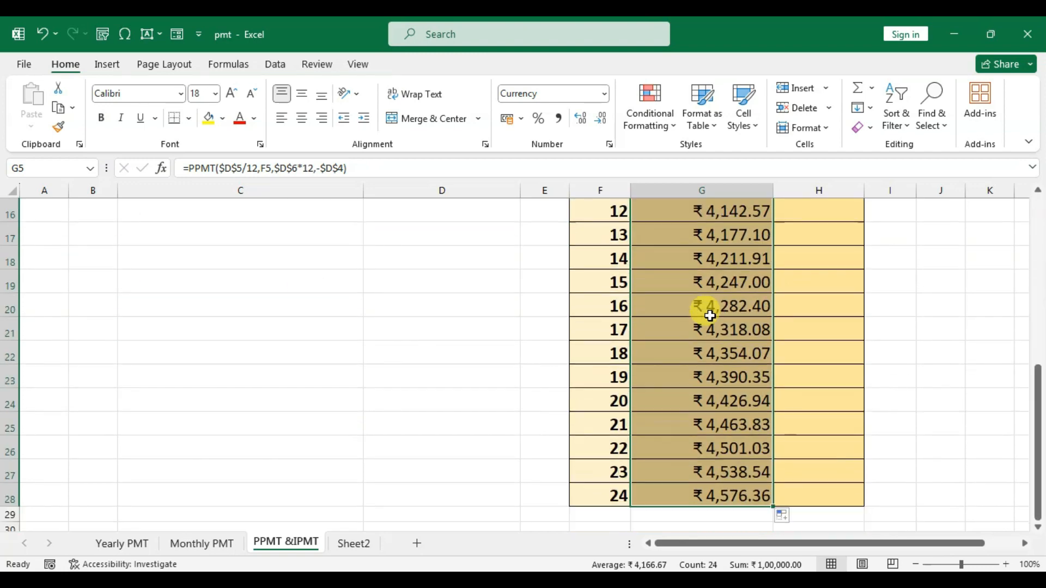
left_click(694, 496)
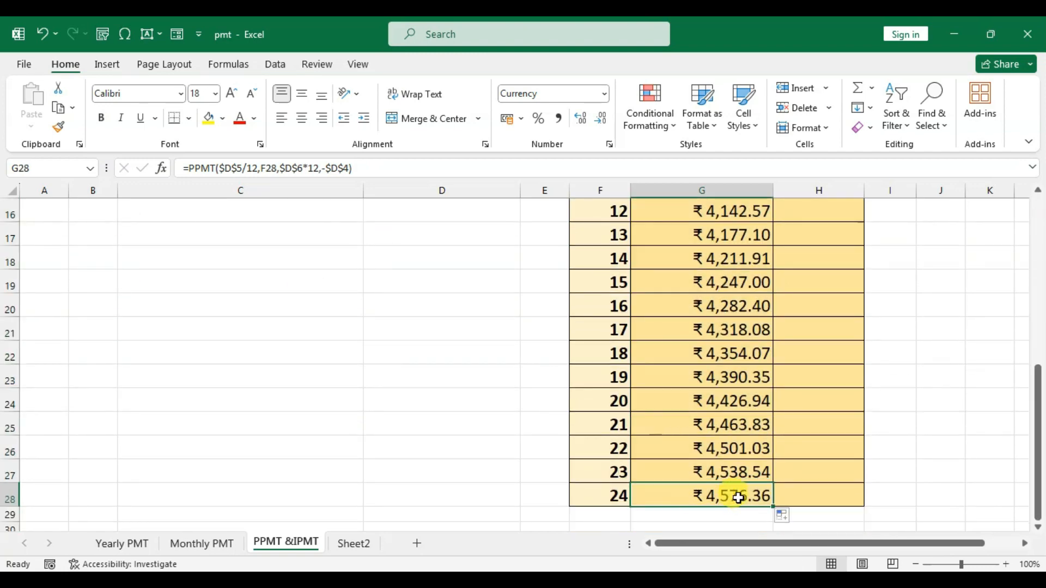
- Make the D5, D6 and D4 references absolute in H5's IPMT formula, leaving the F5 period reference relative
scroll(730, 493, "up", 5)
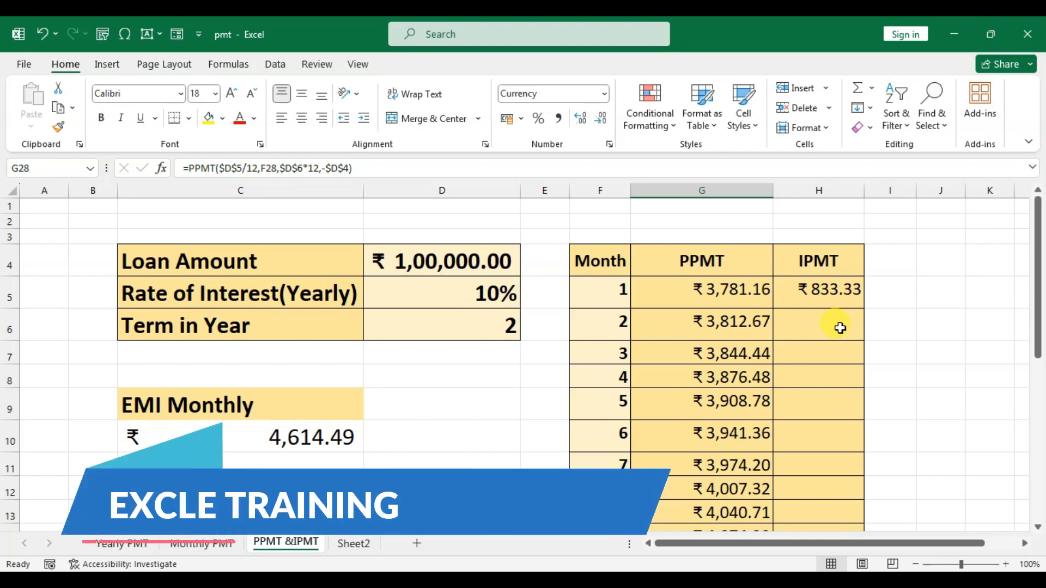
left_click(840, 295)
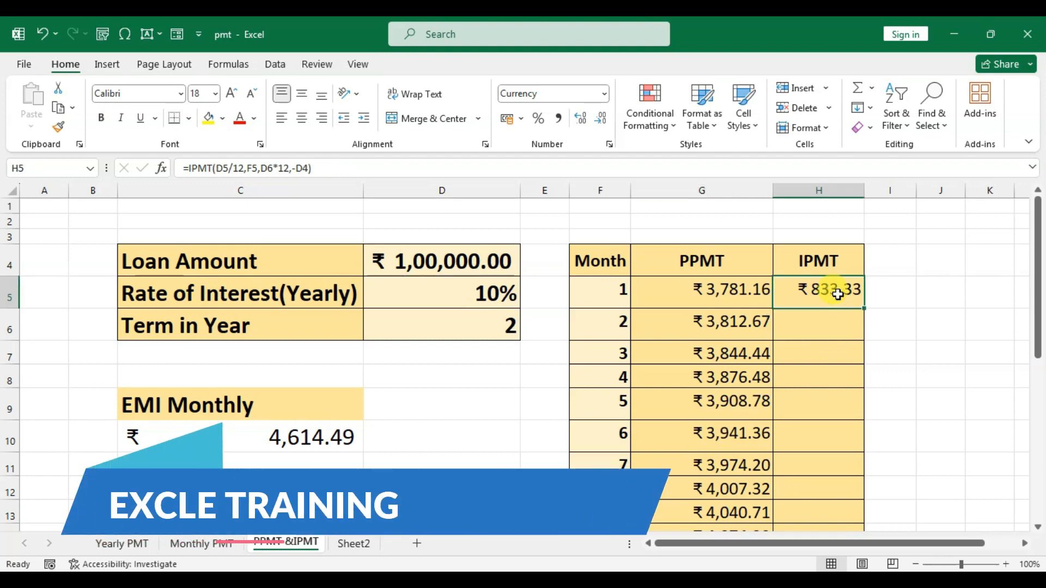
double_click(840, 295)
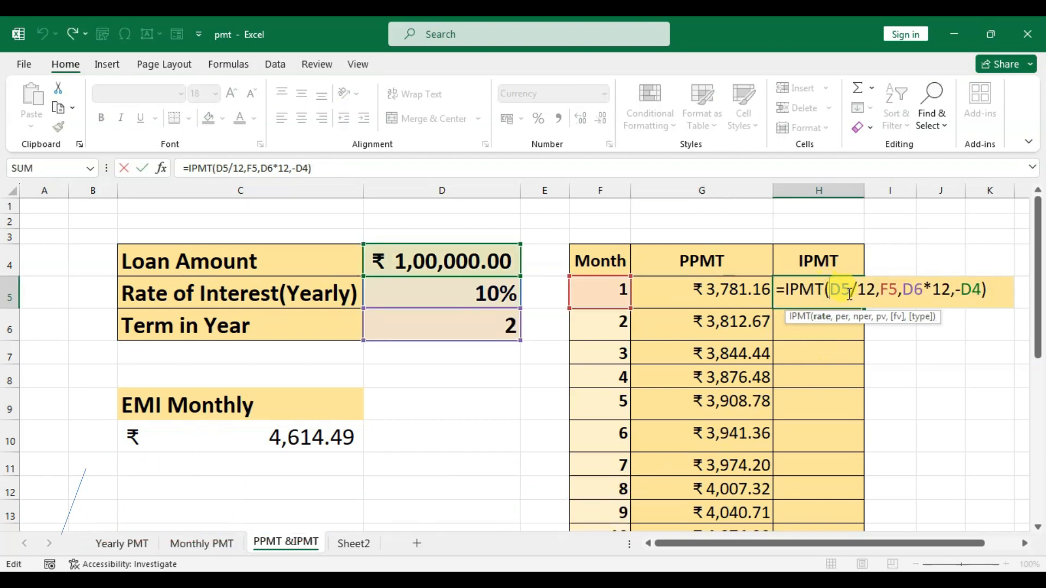
double_click(849, 295)
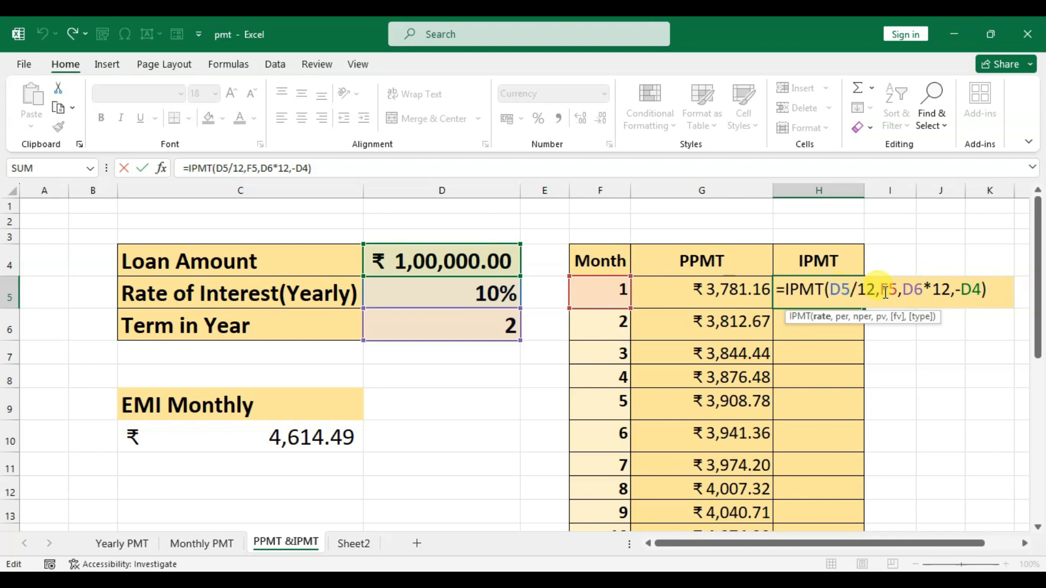
key("F4")
left_click(919, 289)
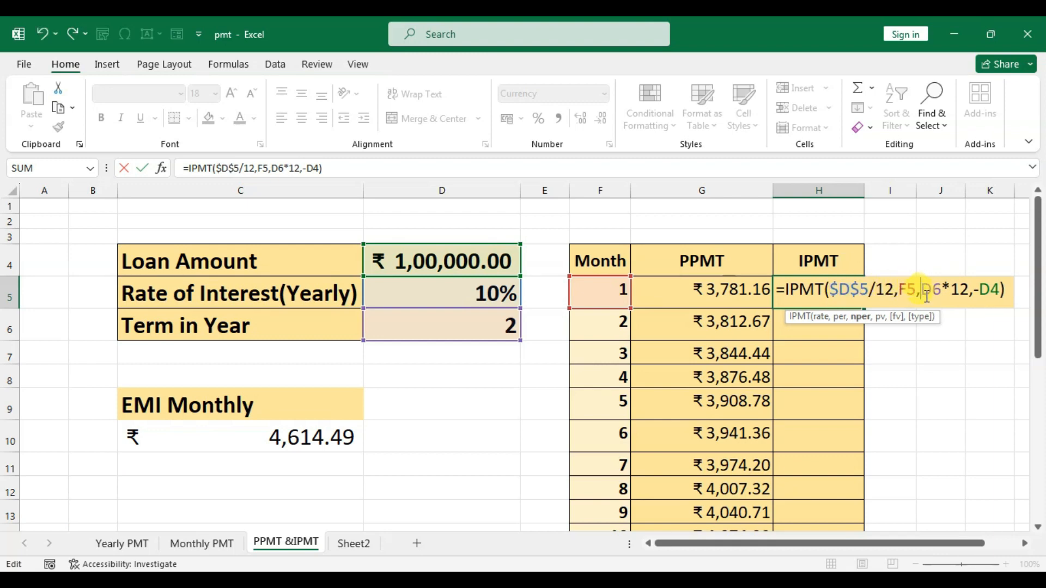
double_click(926, 294)
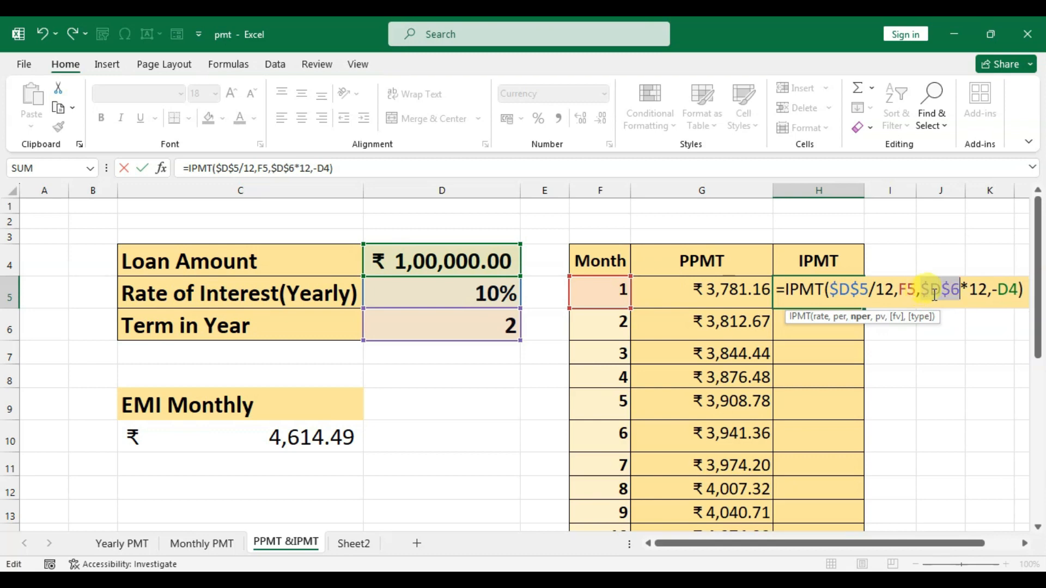
key("F4")
left_click(1003, 294)
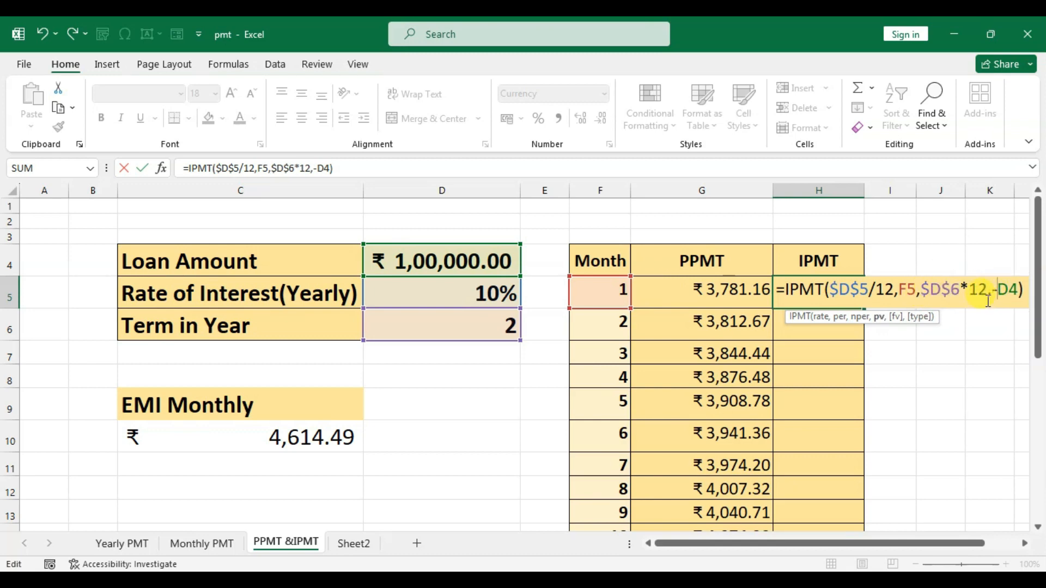
key("F4")
key("Return")
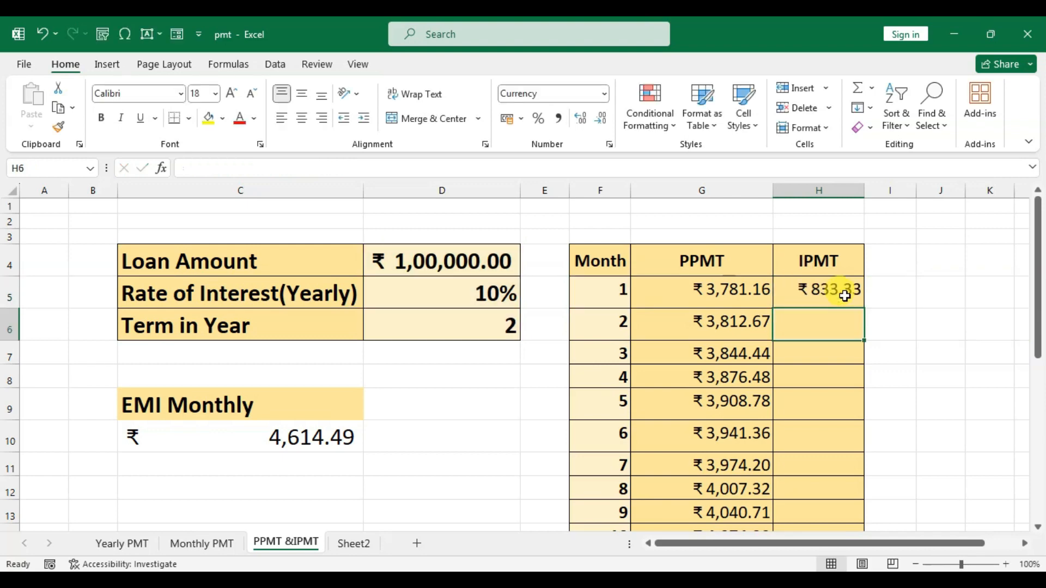
- Fill the IPMT formula from H5 down to month 24 and check the last cell, H28
left_click(841, 289)
double_click(863, 306)
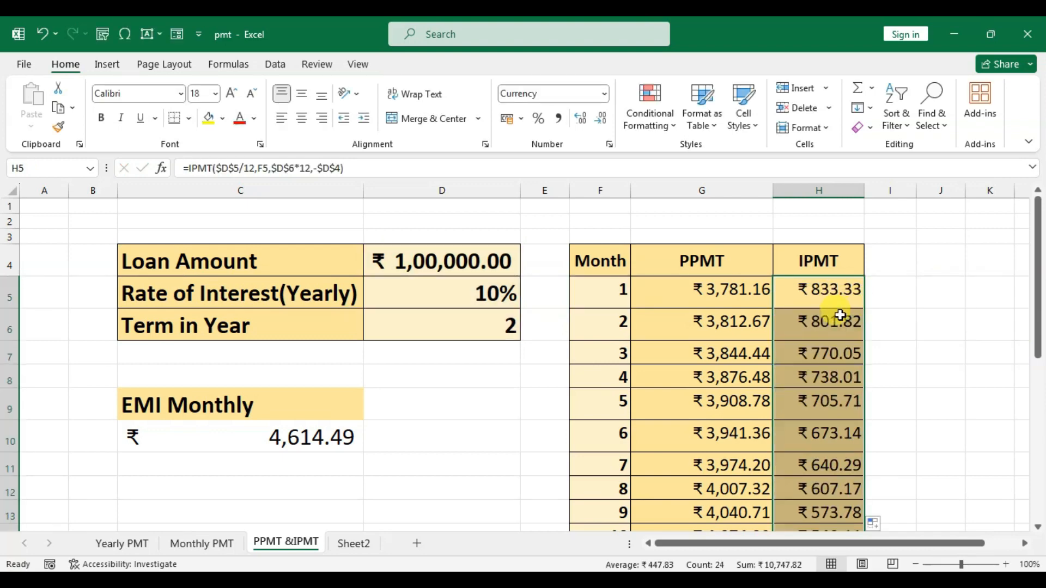
scroll(822, 339, "down", 7)
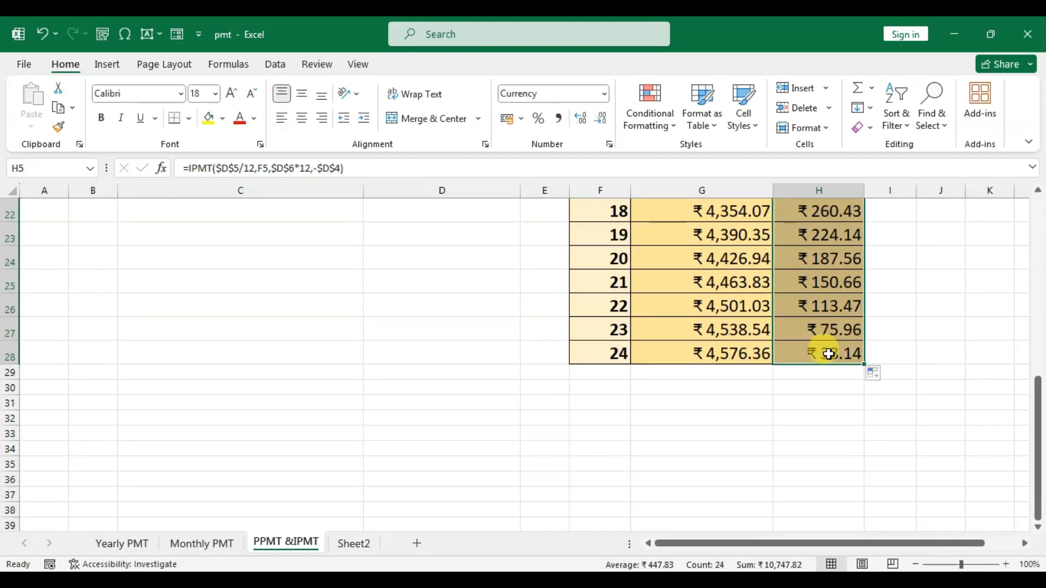
left_click(815, 363)
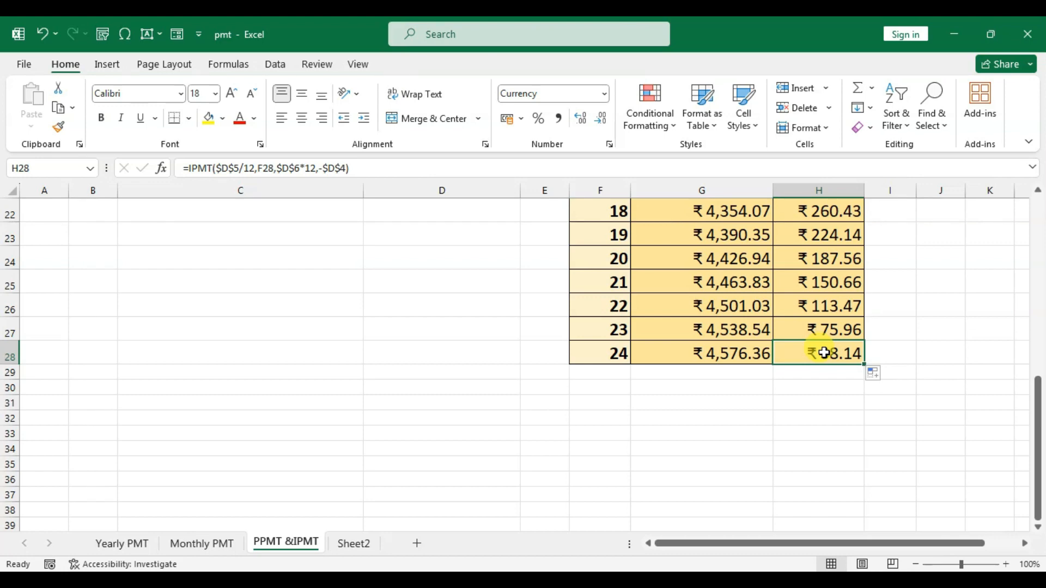
- Review the first year's principal and interest amounts, selecting the IPMT values for months 1 to 12 in H5:H16
scroll(691, 311, "up", 6)
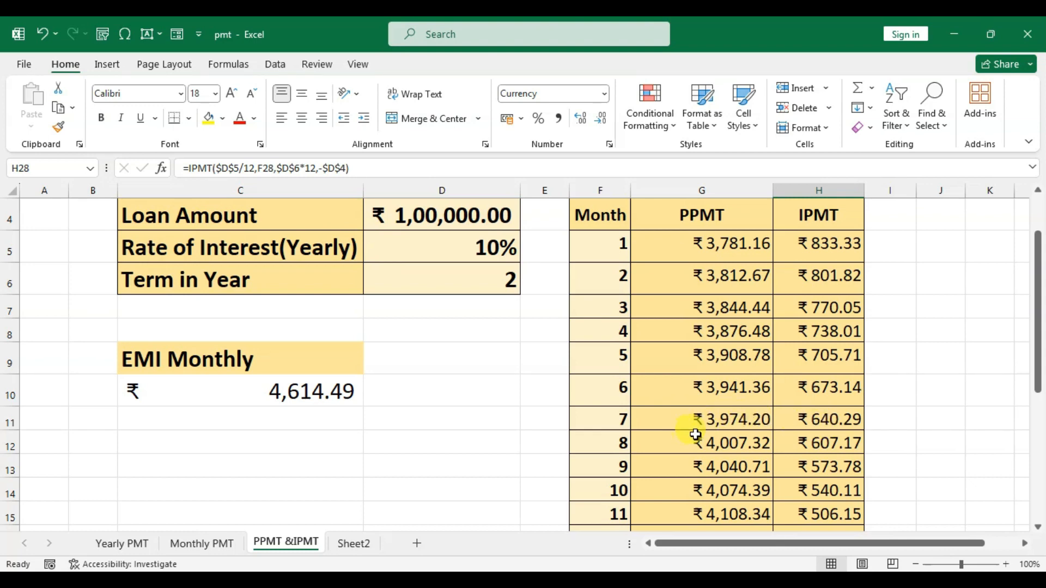
scroll(696, 434, "down", 1)
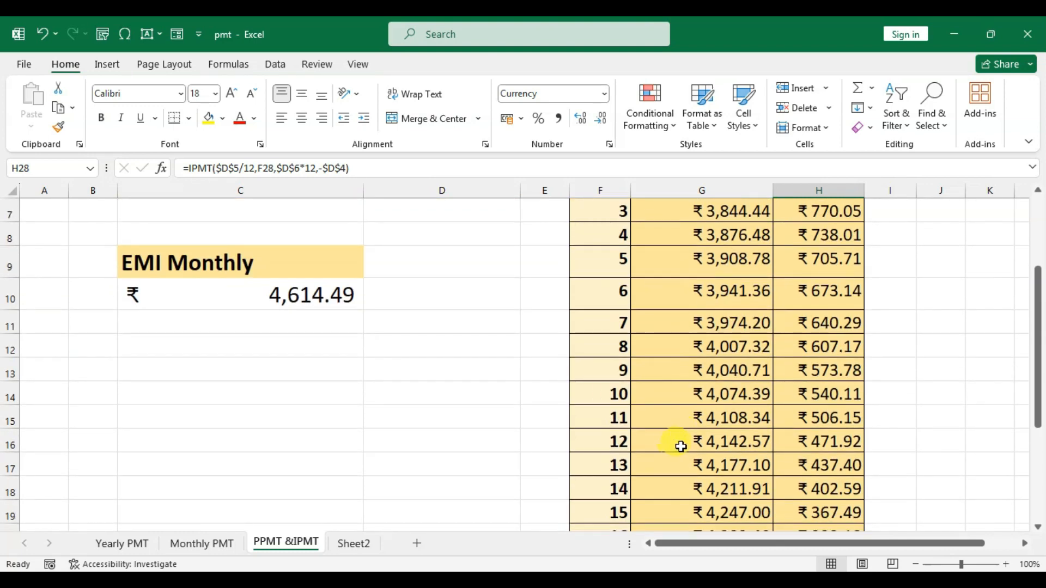
left_click(687, 444)
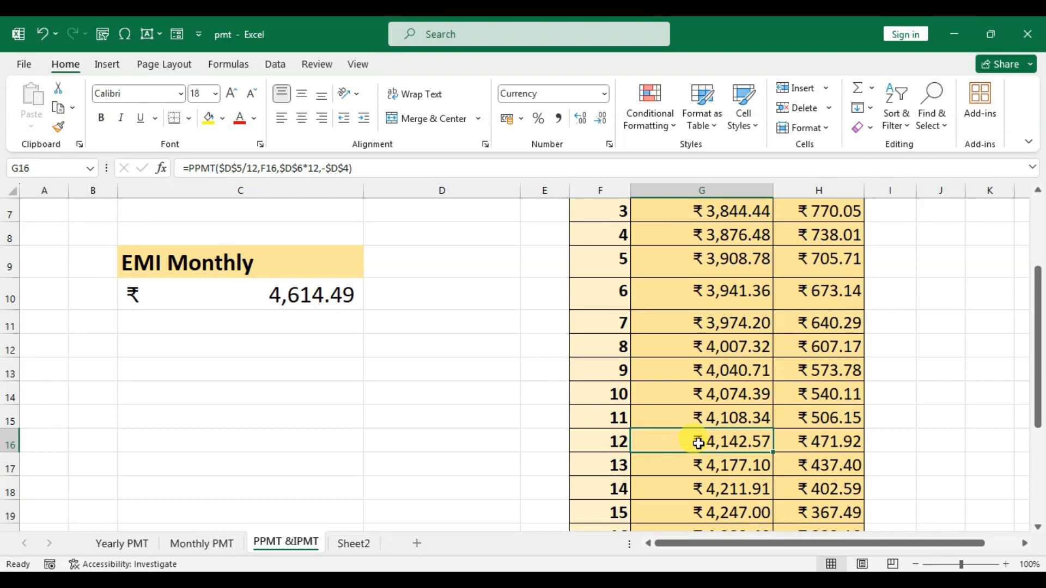
scroll(699, 442, "up", 2)
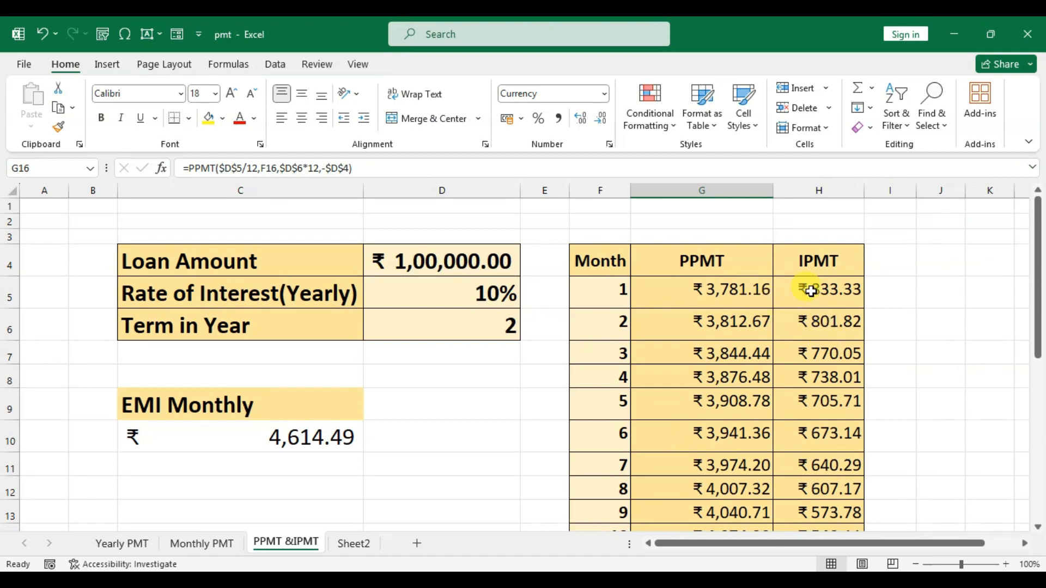
left_click_drag(810, 291, 822, 502)
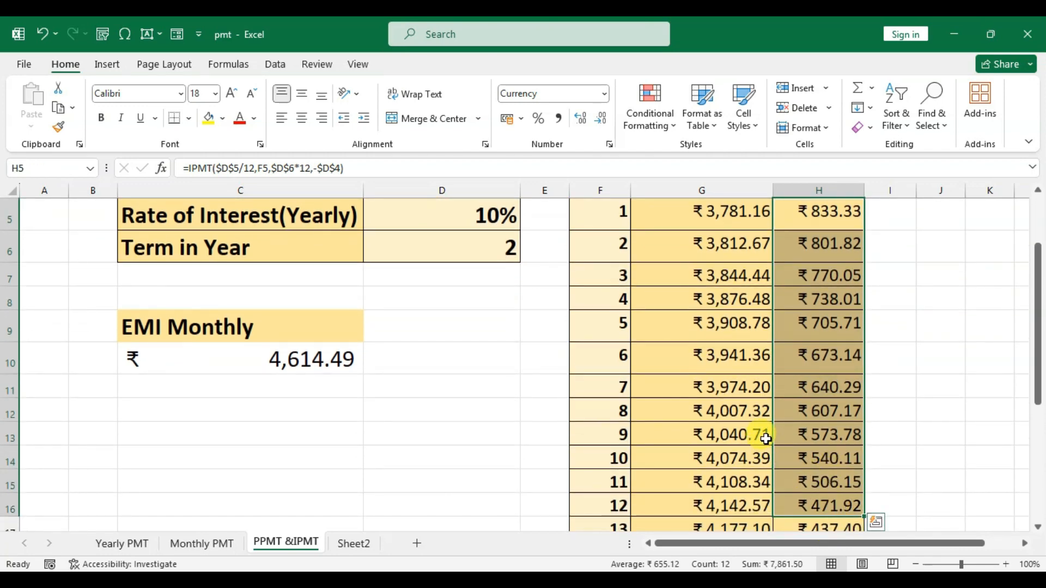
scroll(784, 382, "up", 1)
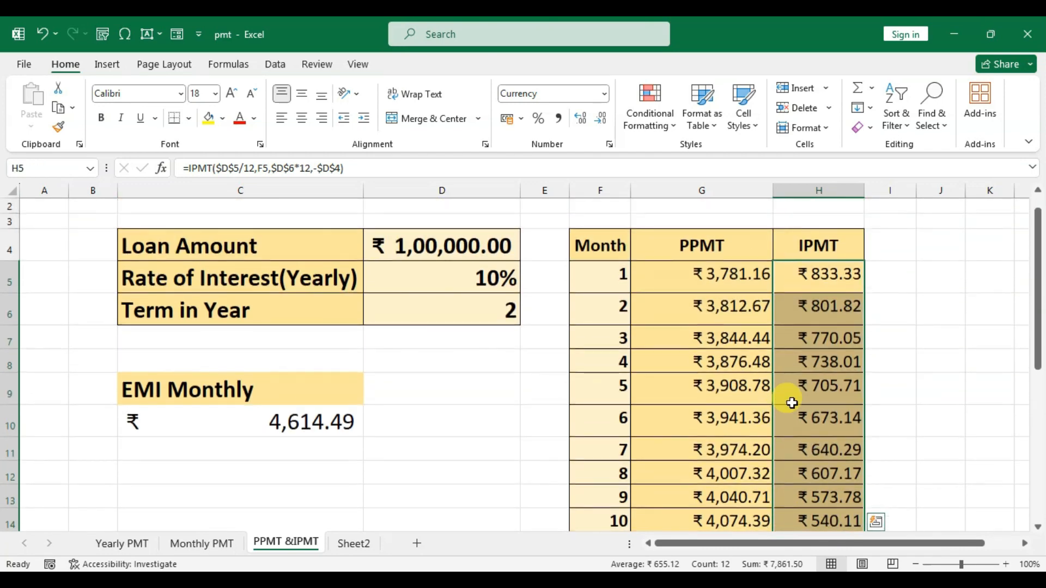
- Total the first 12 months' interest in I5 with the formula =SUM(H5:H16)
left_click(893, 276)
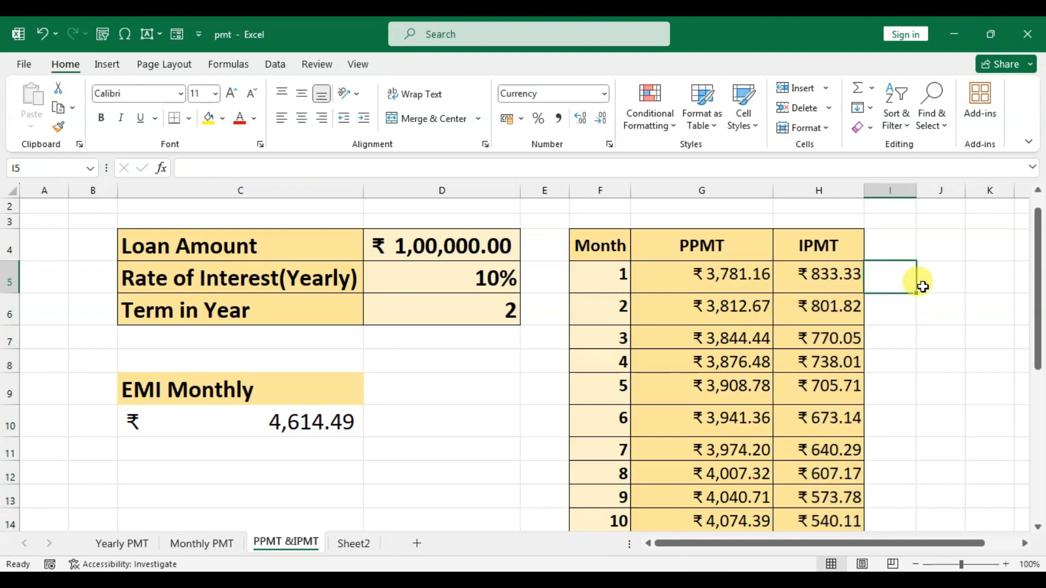
type("s")
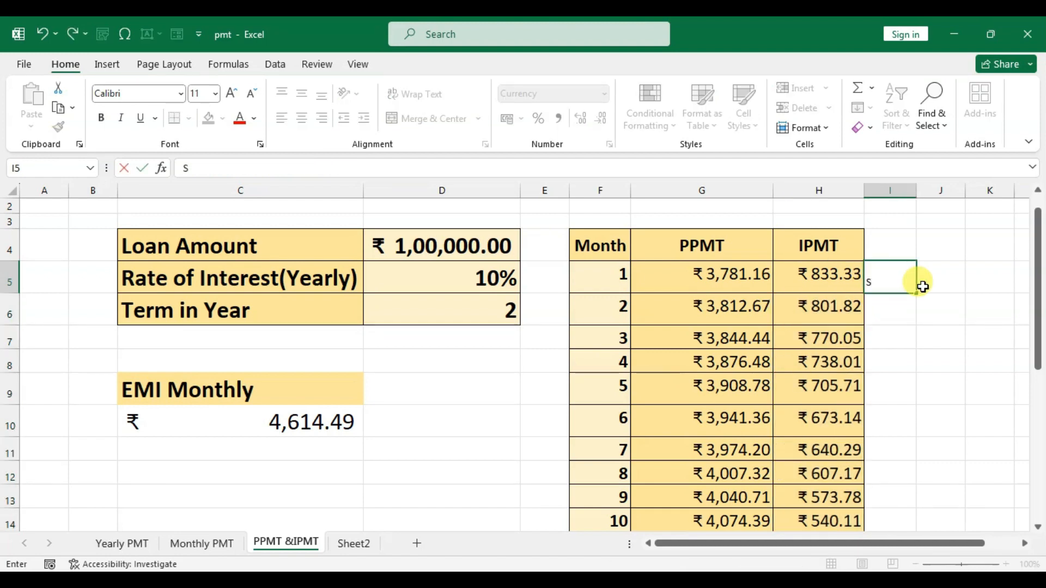
type("SUM(")
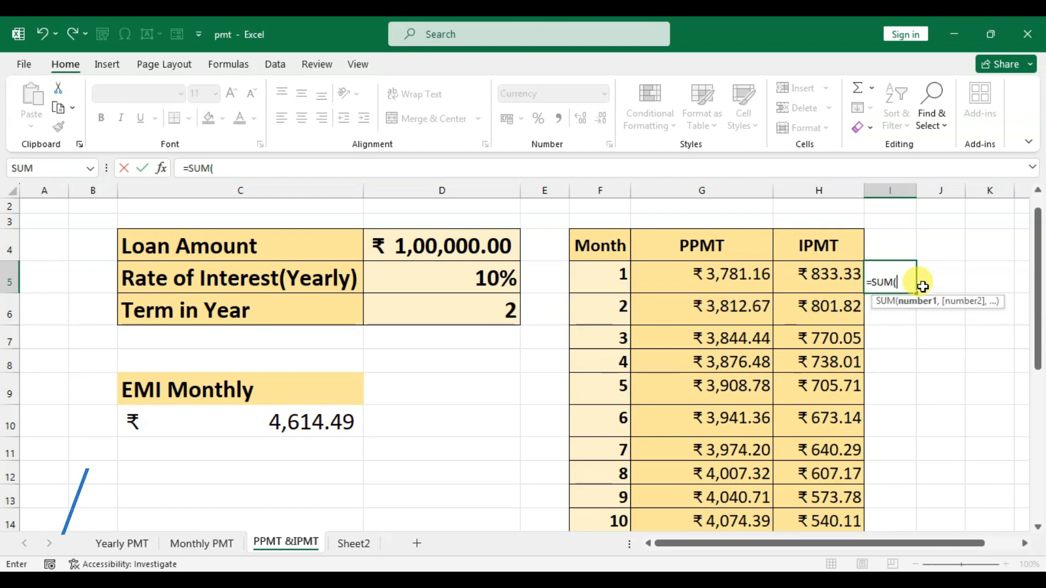
left_click_drag(857, 275, 833, 438)
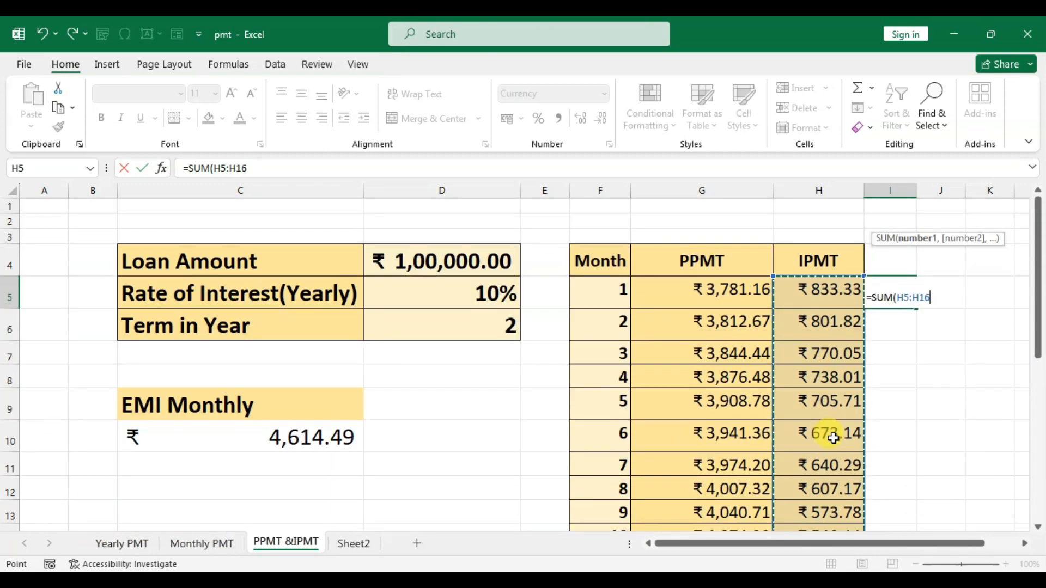
type(")")
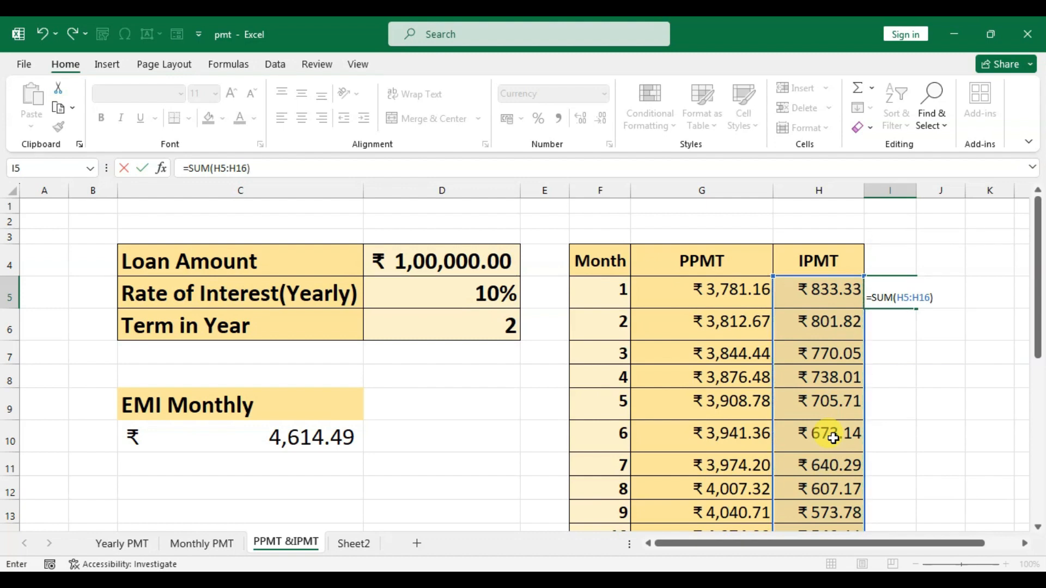
key("Return")
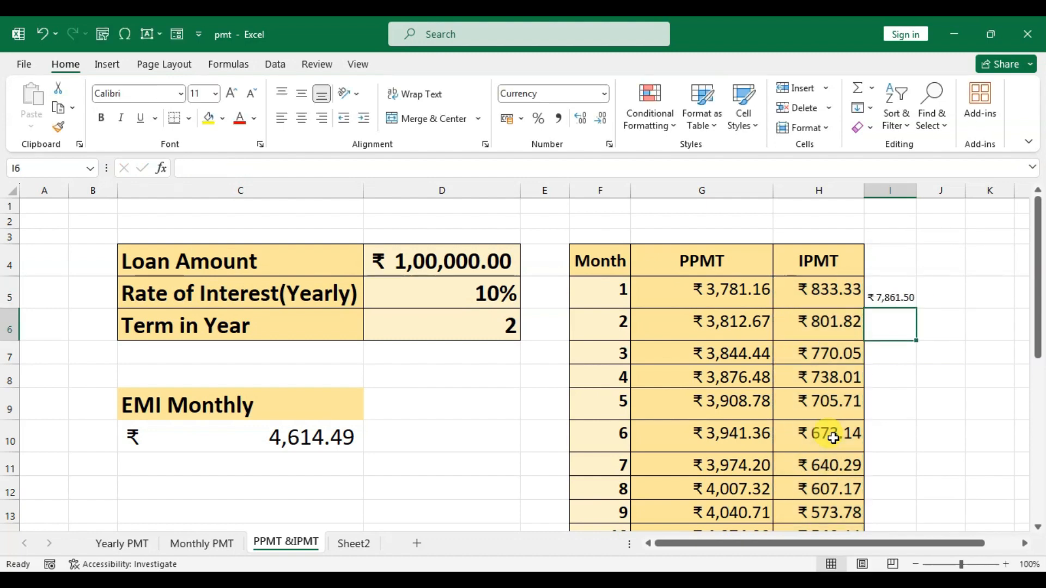
- Total the interest for all 24 months in H29 with =SUM(H5:H28), and return to the first-year interest total in I5
left_click(837, 290)
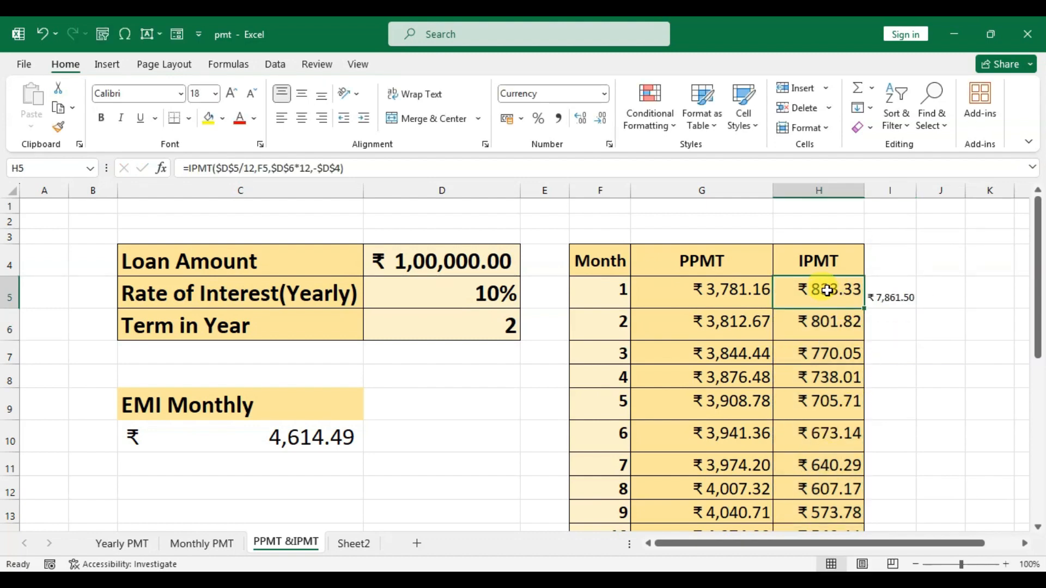
left_click_drag(827, 291, 845, 496)
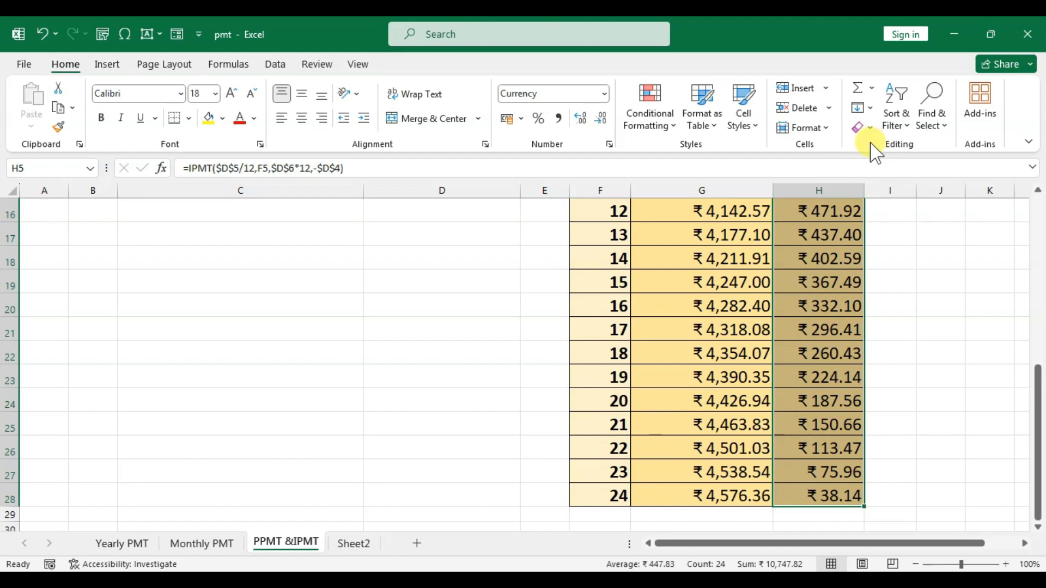
left_click(858, 89)
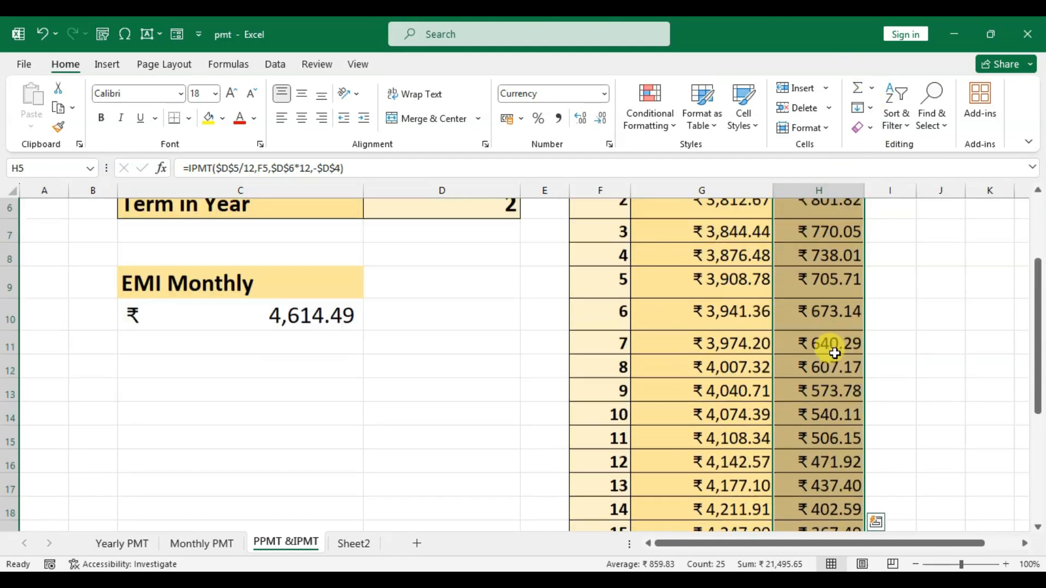
scroll(829, 344, "down", 5)
left_click(824, 419)
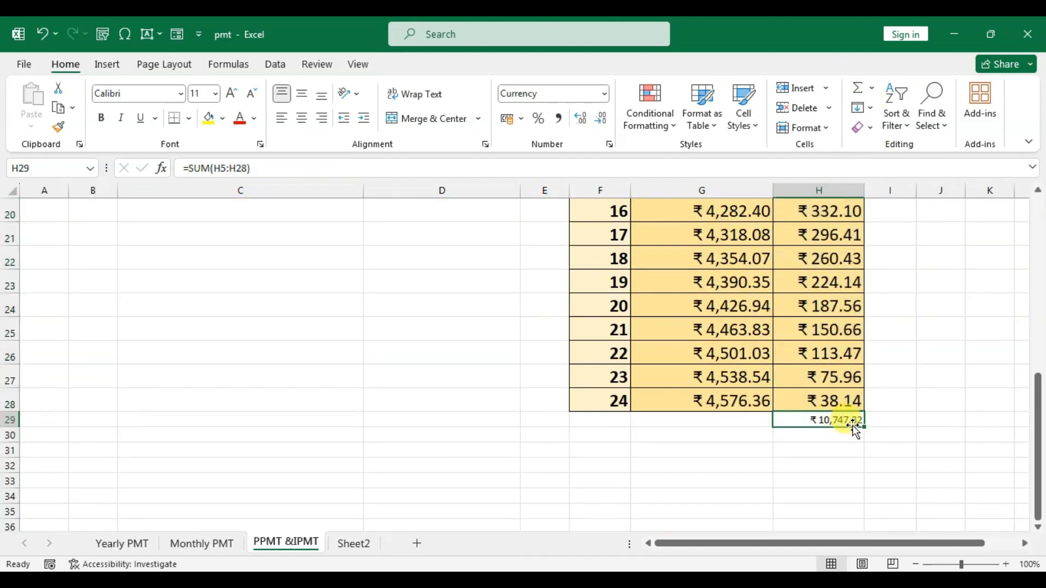
scroll(848, 420, "up", 6)
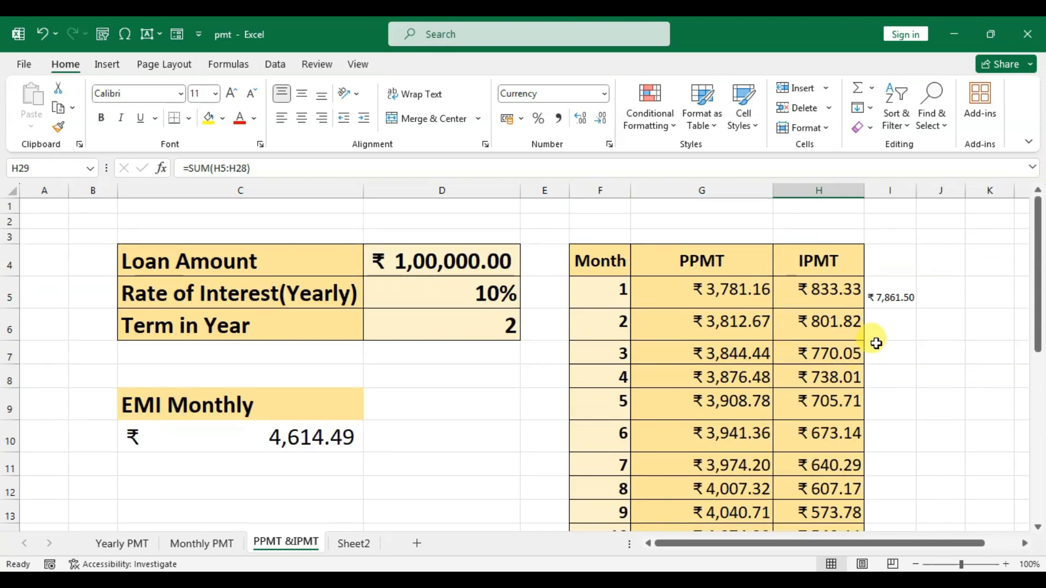
left_click(893, 299)
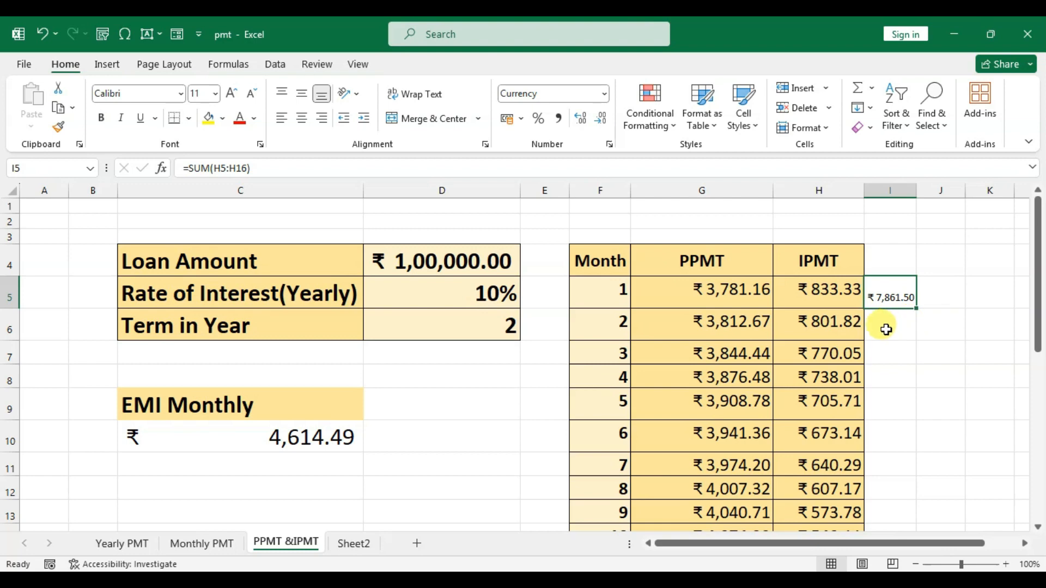
left_click(624, 580)
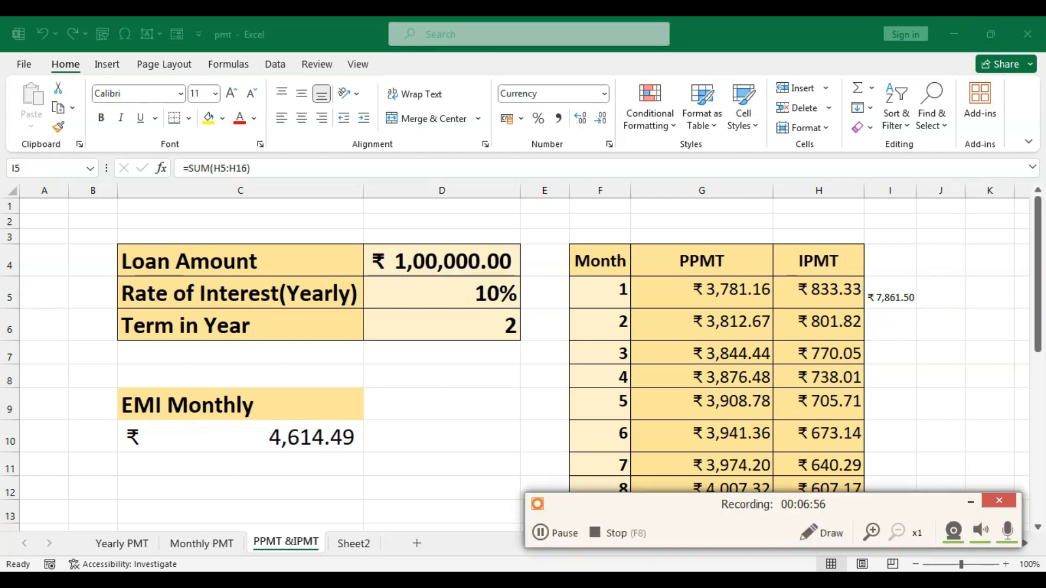